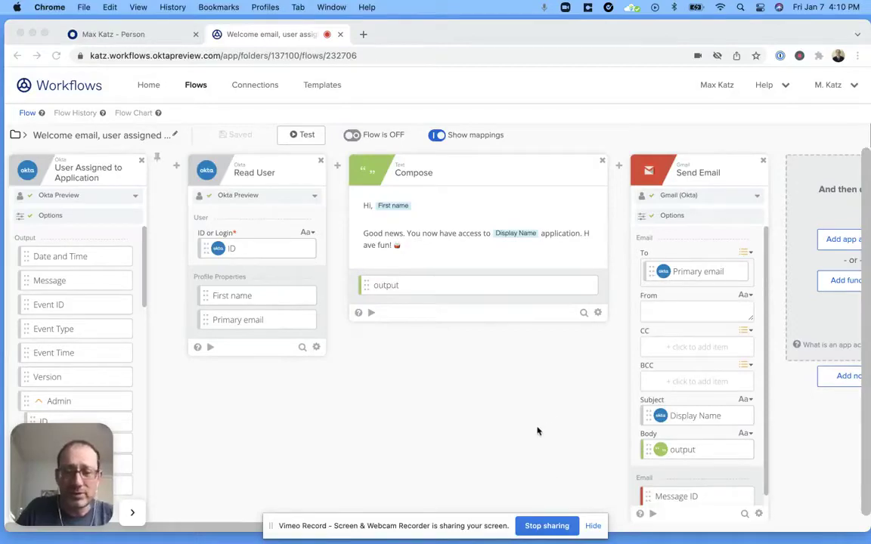
# Create a new flow in the folder "Send a welcome email to new user of an application"
pyautogui.click(593, 527)
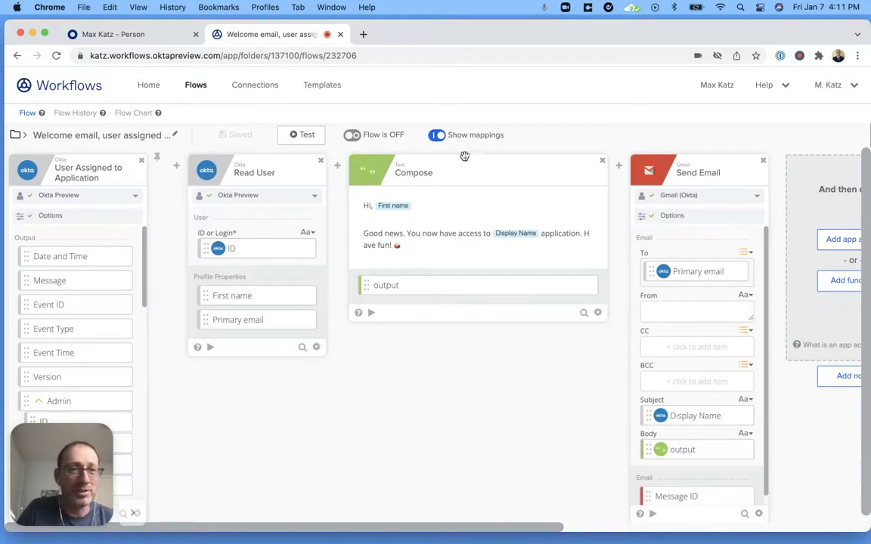
pyautogui.click(196, 86)
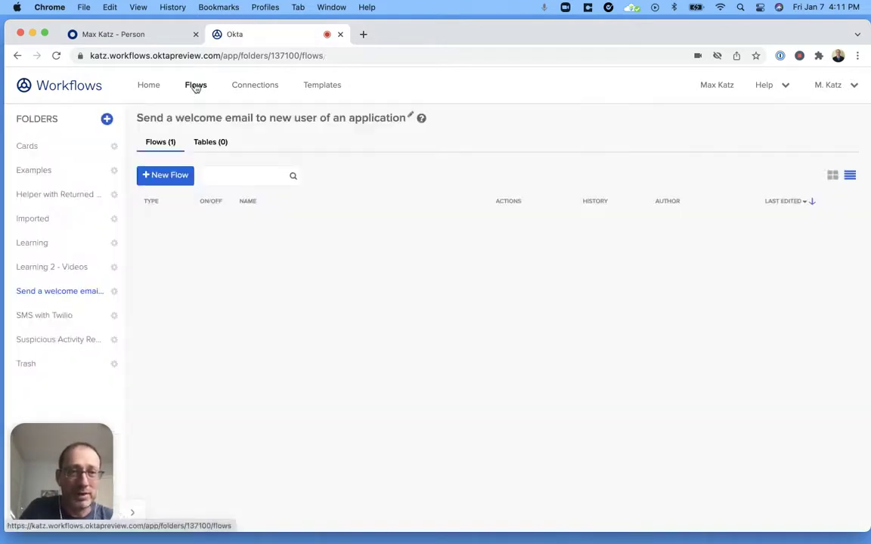
pyautogui.click(167, 176)
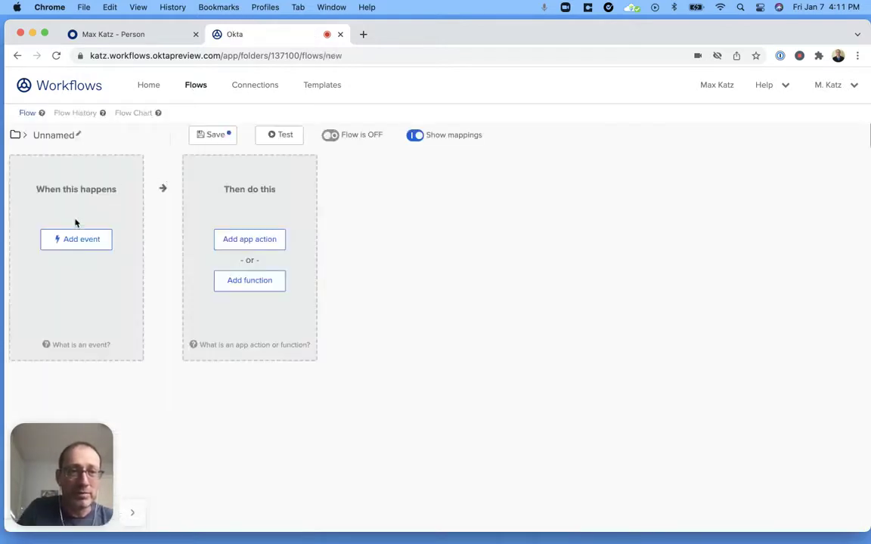
# Name the new flow "Send email when user assigned to application"
pyautogui.click(53, 135)
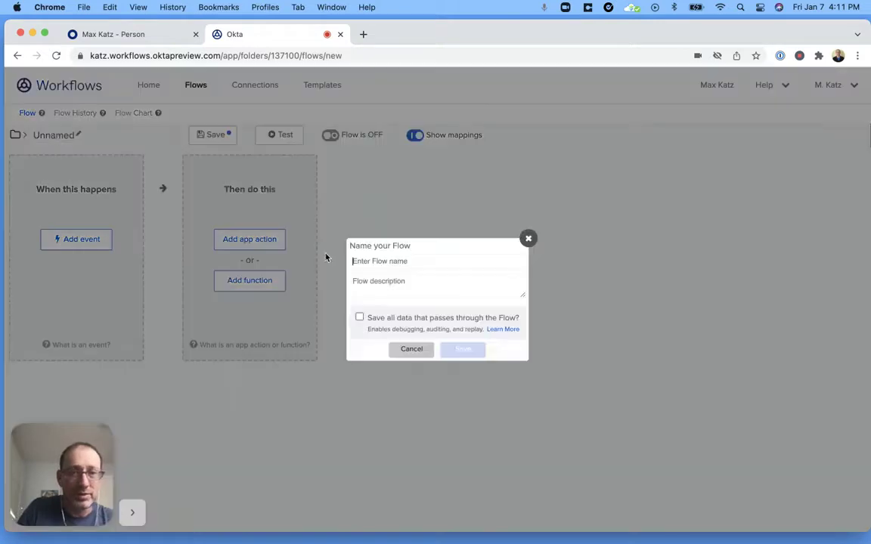
pyautogui.click(395, 260)
pyautogui.write('Send ')
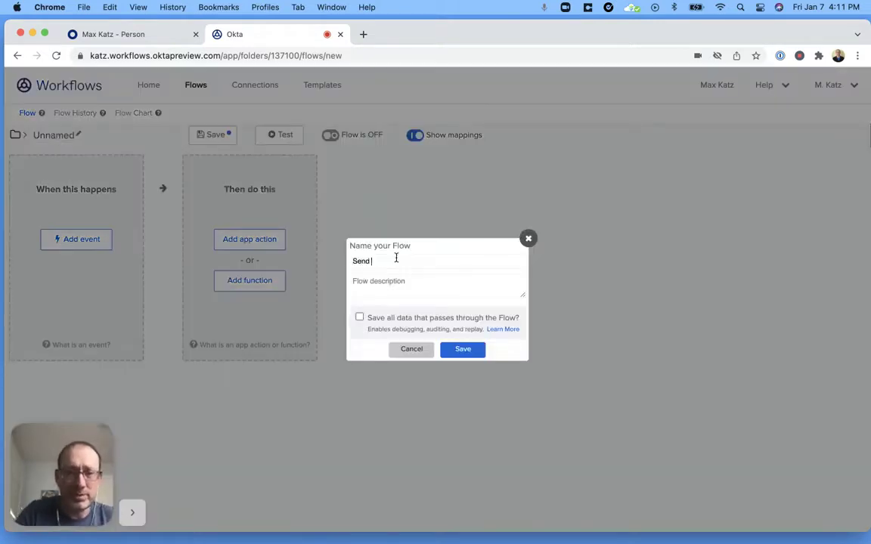
pyautogui.write('email')
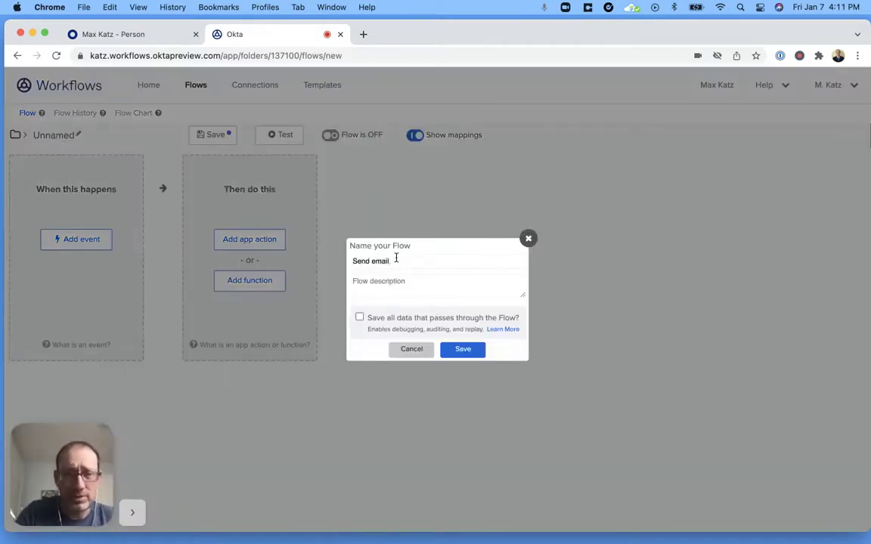
pyautogui.write(' when user assigned to a')
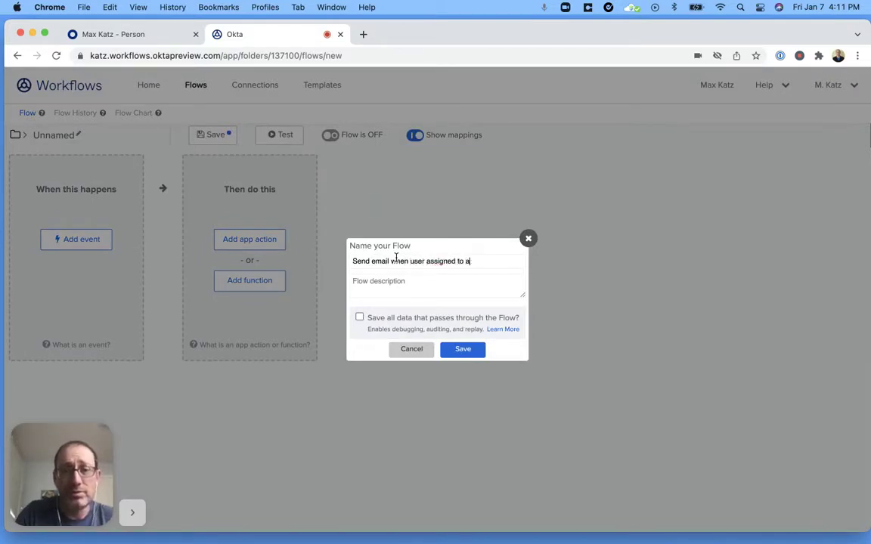
pyautogui.write('pplicatioin')
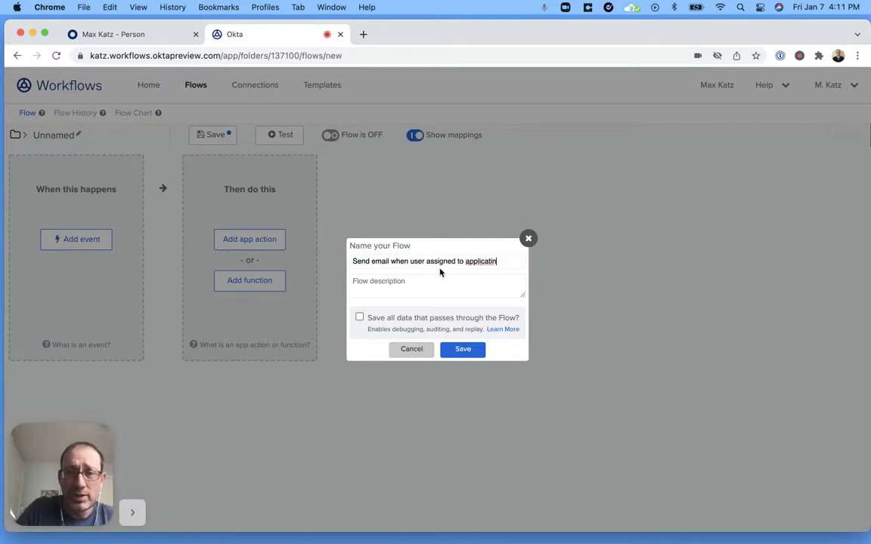
pyautogui.press('BackSpace')
pyautogui.press('BackSpace')
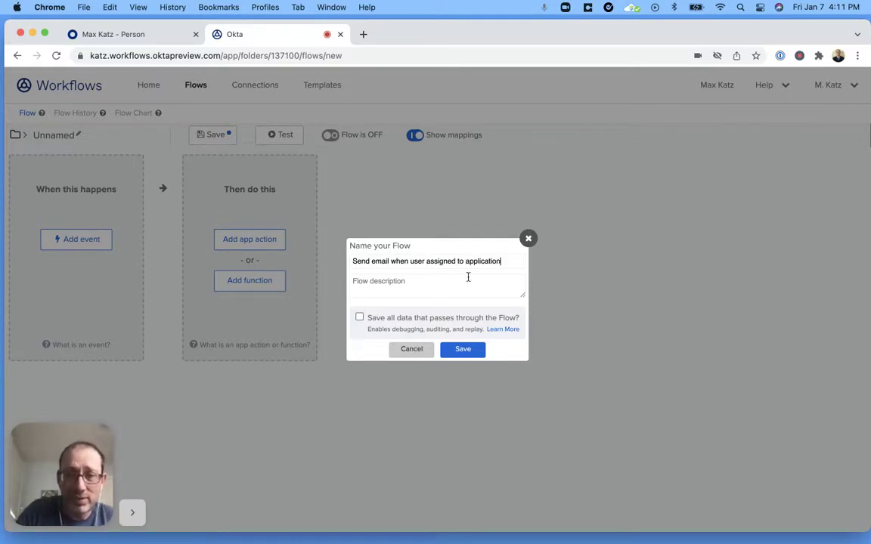
pyautogui.write('n')
# Copy the flow's name into its description, enable saving all data that passes through the flow, and save these details
pyautogui.hotkey('shift', 'alt', 'Left')
pyautogui.press('shift+super+Left')
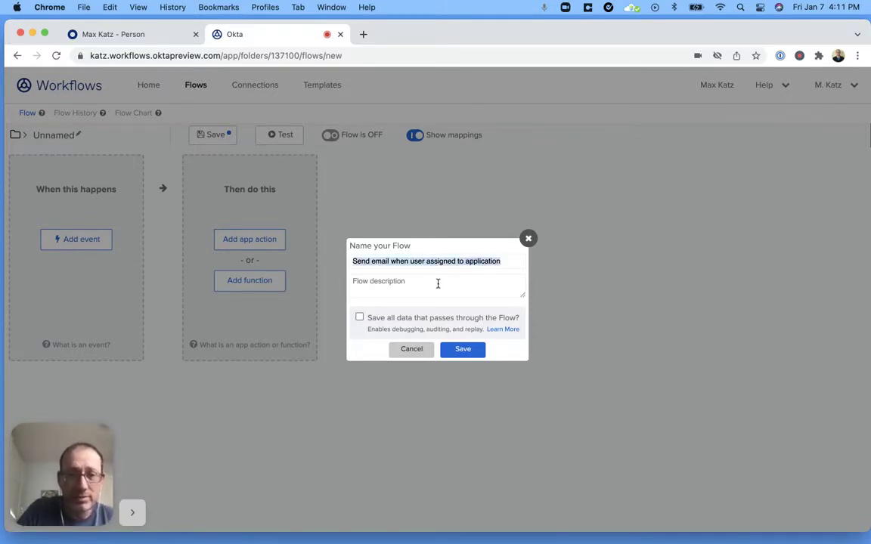
pyautogui.press('super+c')
pyautogui.click(437, 283)
pyautogui.press('super+v')
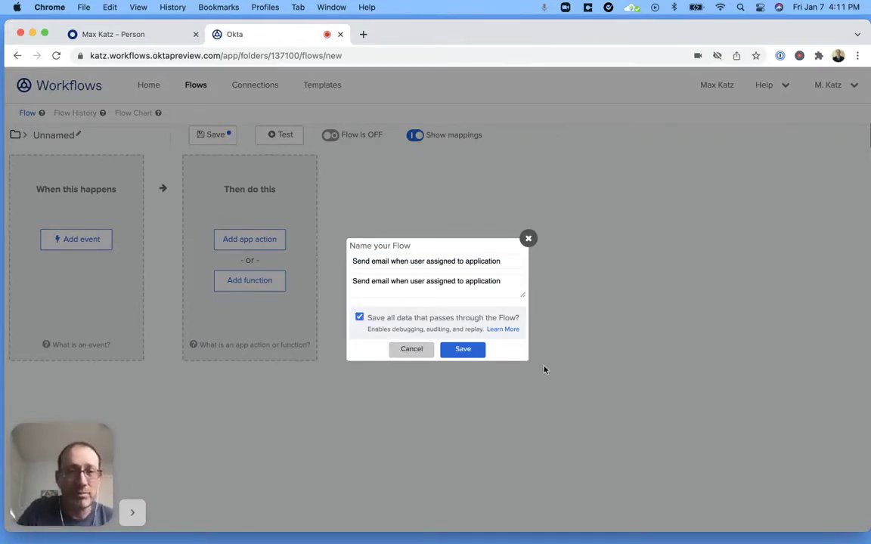
pyautogui.click(462, 349)
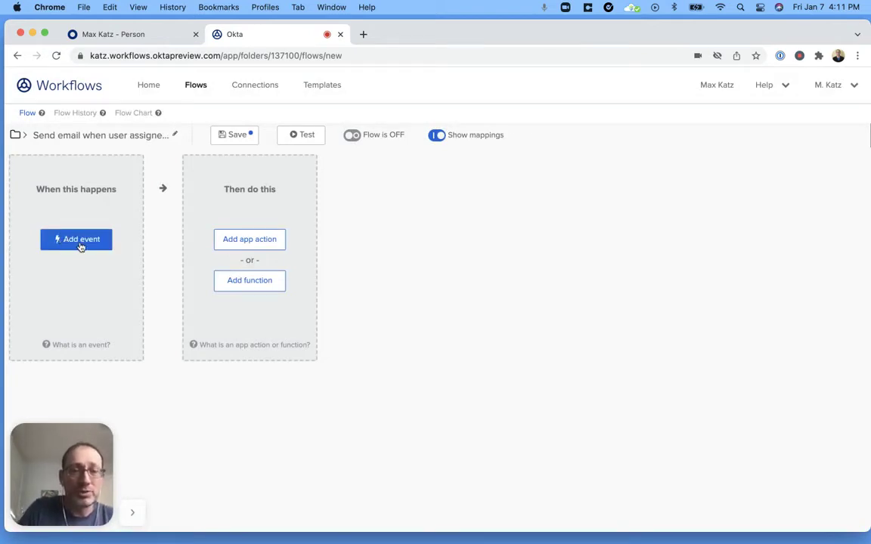
# Add the Okta event "User Assigned to Application" as the flow's trigger
pyautogui.click(80, 247)
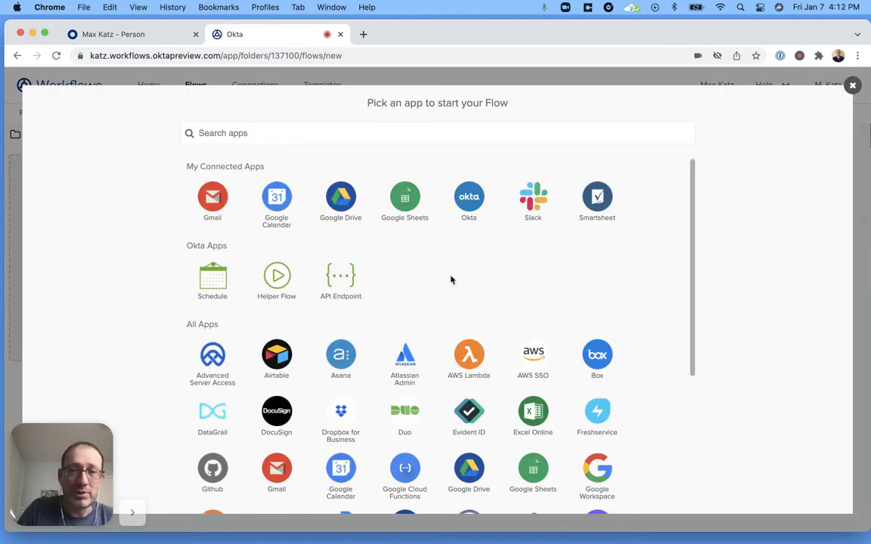
pyautogui.click(475, 200)
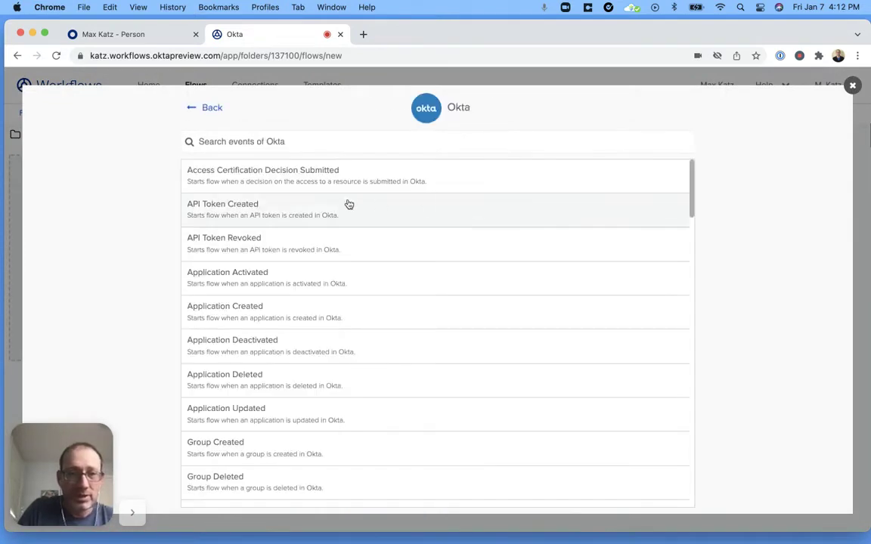
pyautogui.write('user')
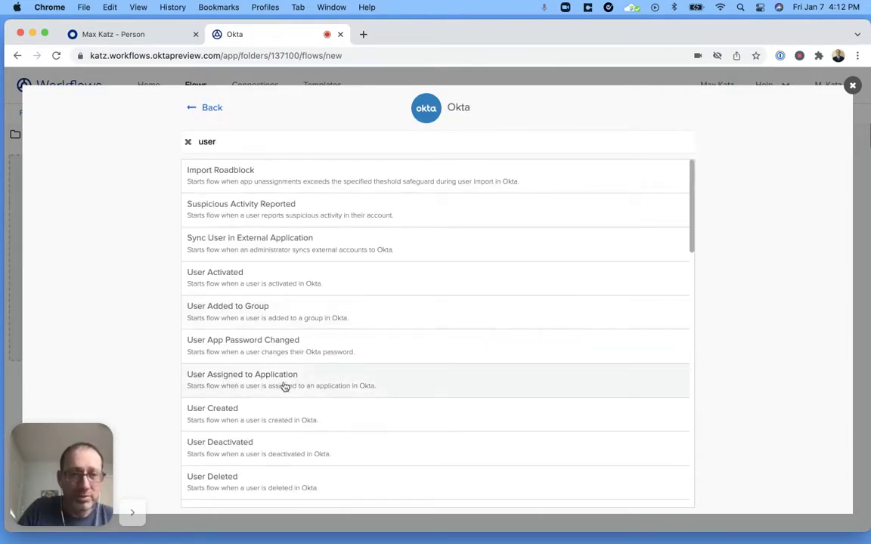
pyautogui.click(333, 380)
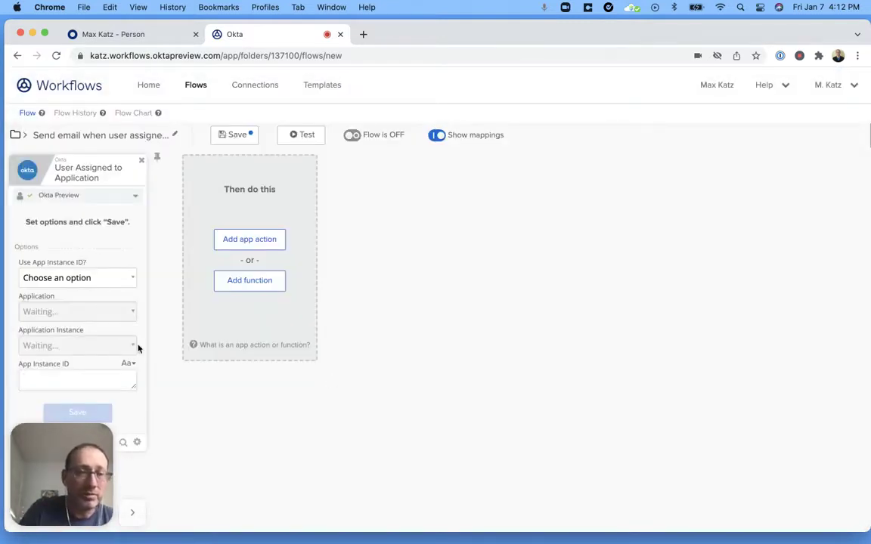
# Configure the event with Use App Instance ID set to No, application salesforce and instance Salesforce.com, and save the options
pyautogui.click(85, 278)
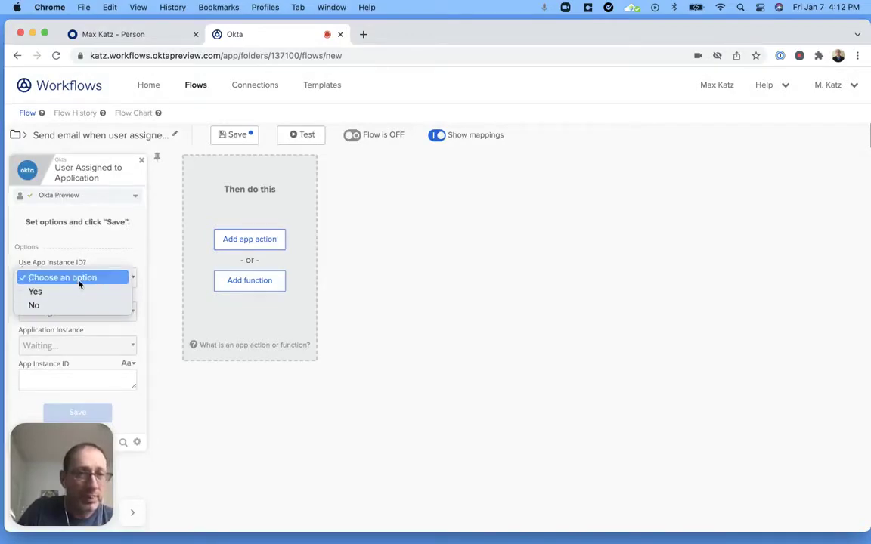
pyautogui.click(66, 309)
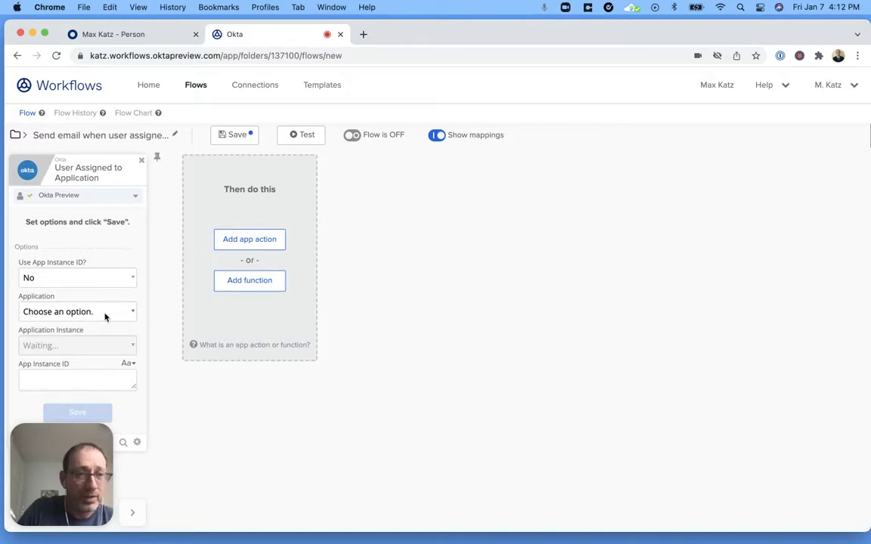
pyautogui.click(105, 314)
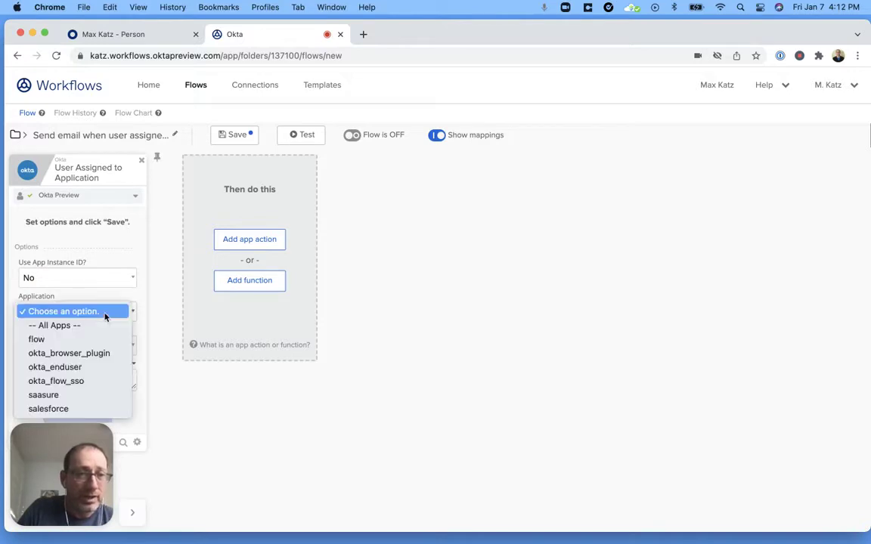
pyautogui.click(81, 408)
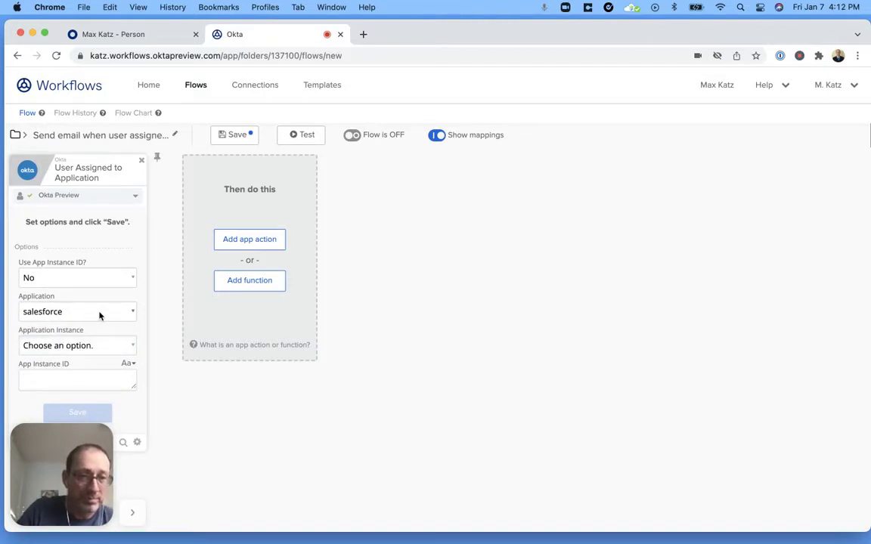
pyautogui.click(77, 346)
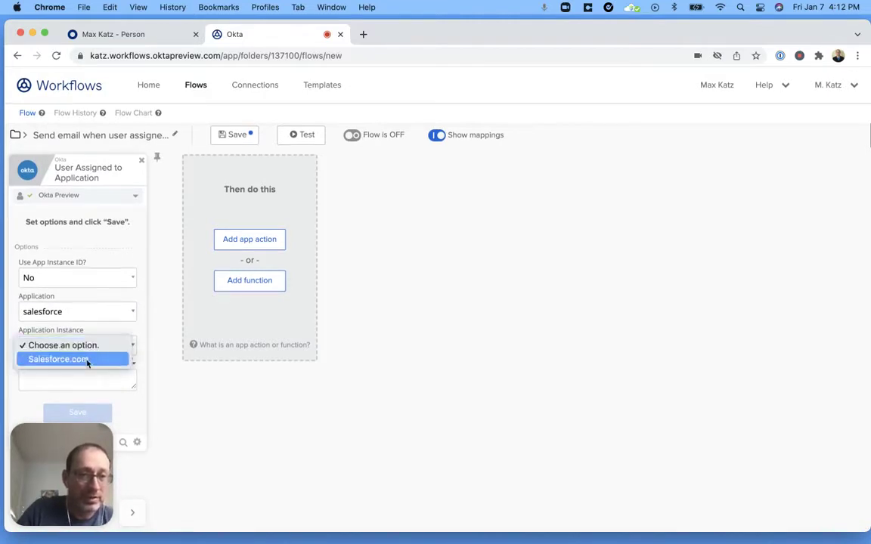
pyautogui.click(86, 360)
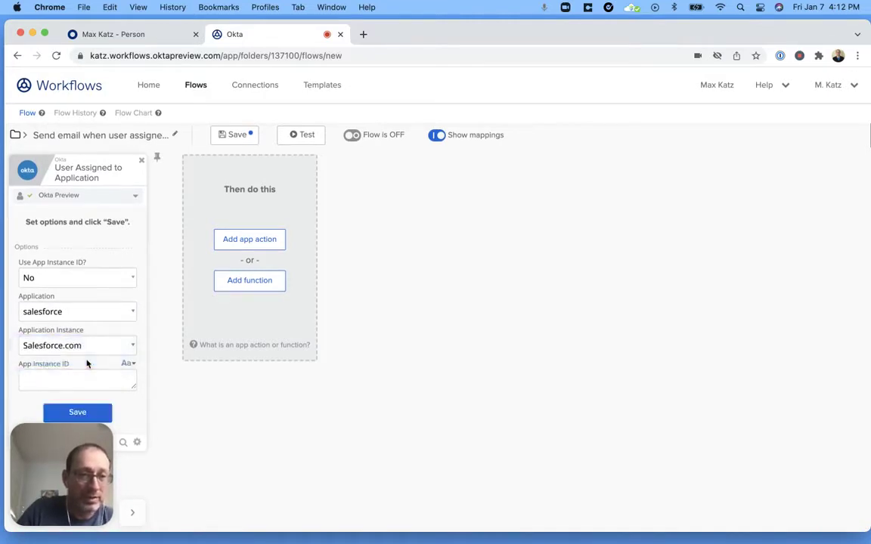
pyautogui.click(87, 415)
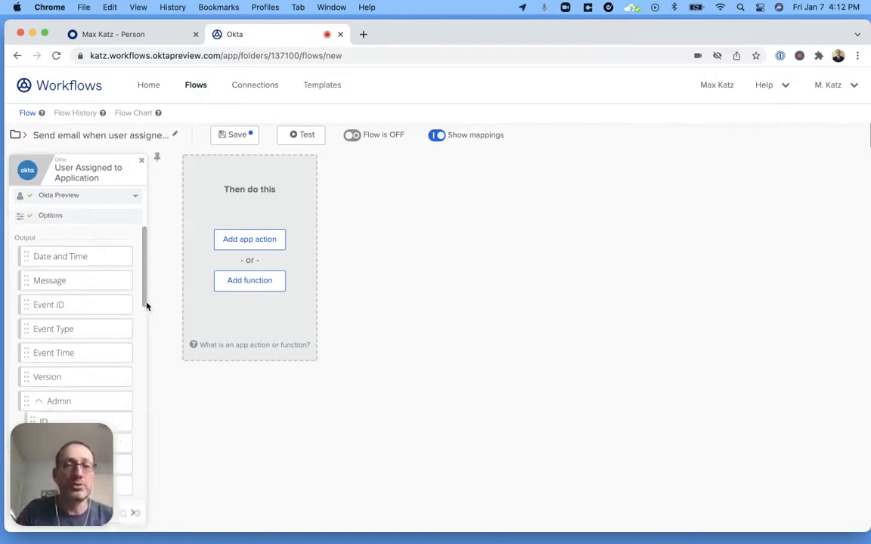
pyautogui.scroll(-1, 119, 295)
pyautogui.scroll(1, 119, 297)
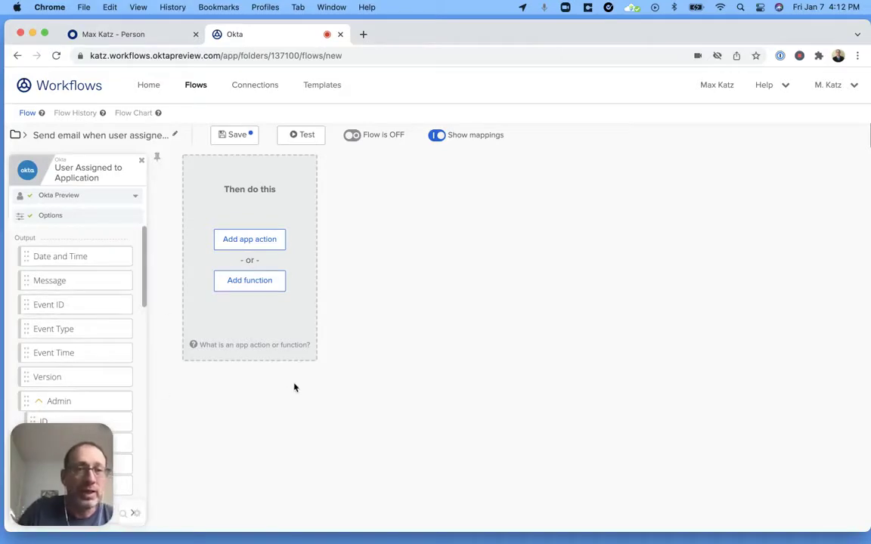
# Add the Okta Read User action after the trigger event
pyautogui.click(244, 240)
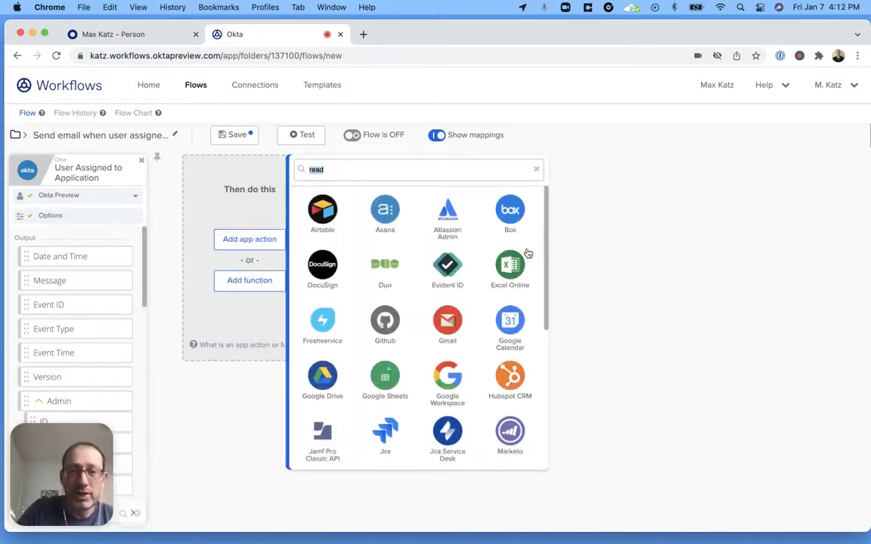
pyautogui.press('BackSpace')
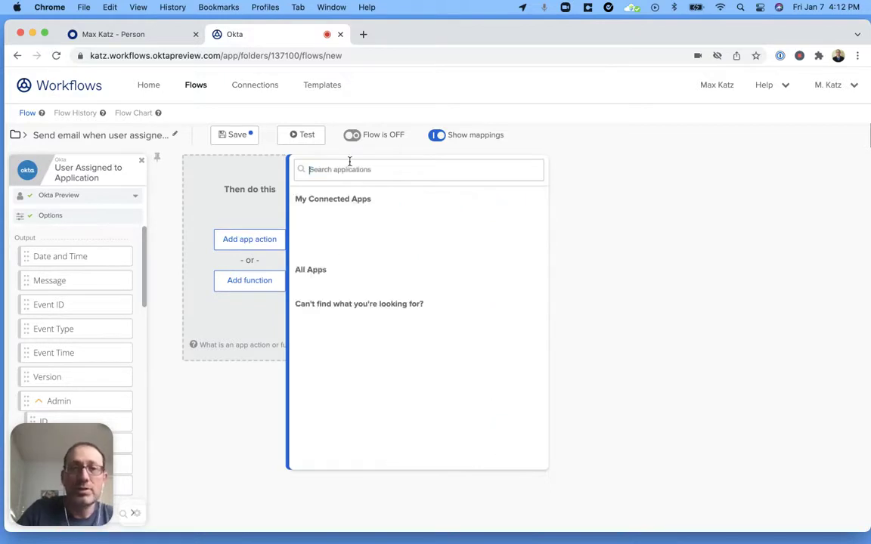
pyautogui.click(321, 284)
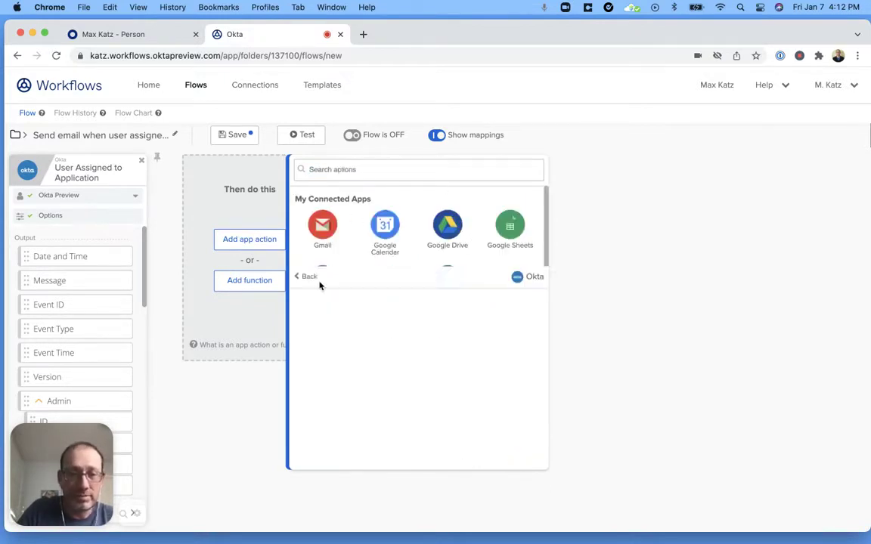
pyautogui.click(402, 169)
pyautogui.write('read')
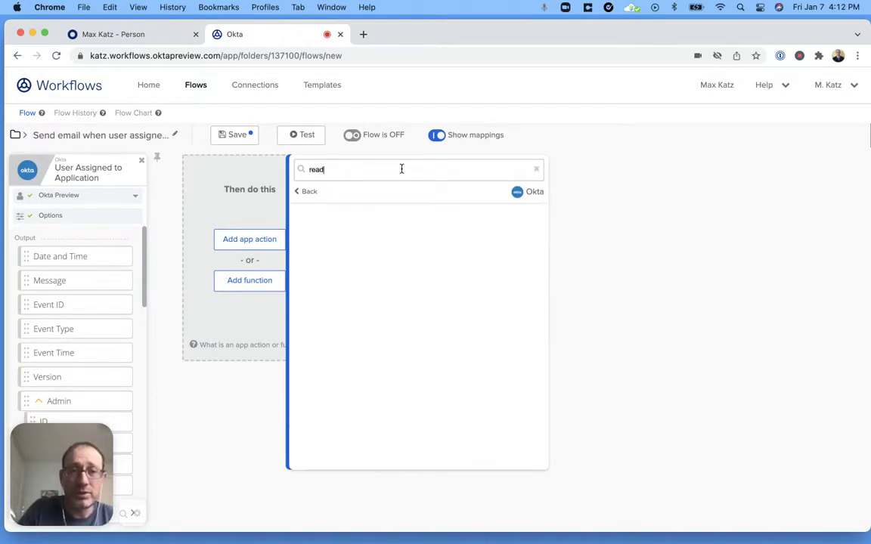
pyautogui.click(329, 349)
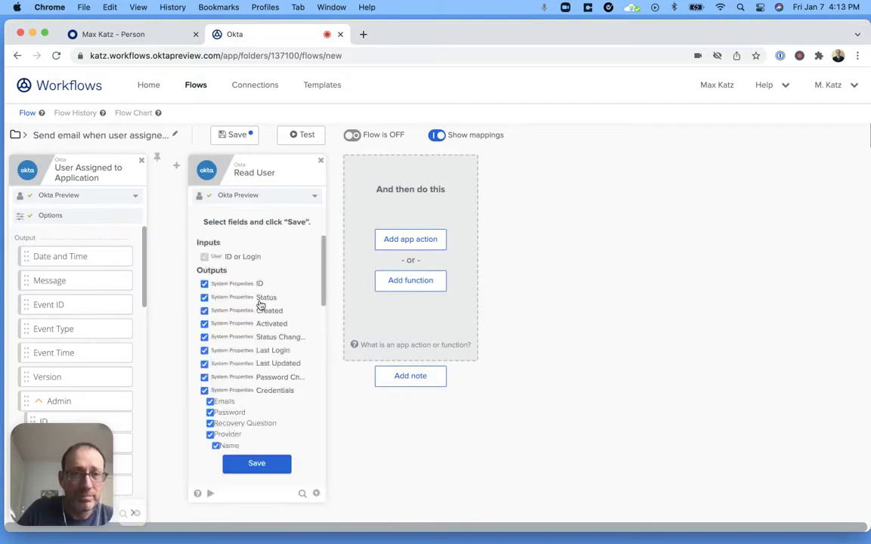
# Deselect all System Properties outputs of the Read User card, from ID through Credentials
pyautogui.scroll(-2, 277, 302)
pyautogui.scroll(-3, 277, 303)
pyautogui.scroll(5, 277, 304)
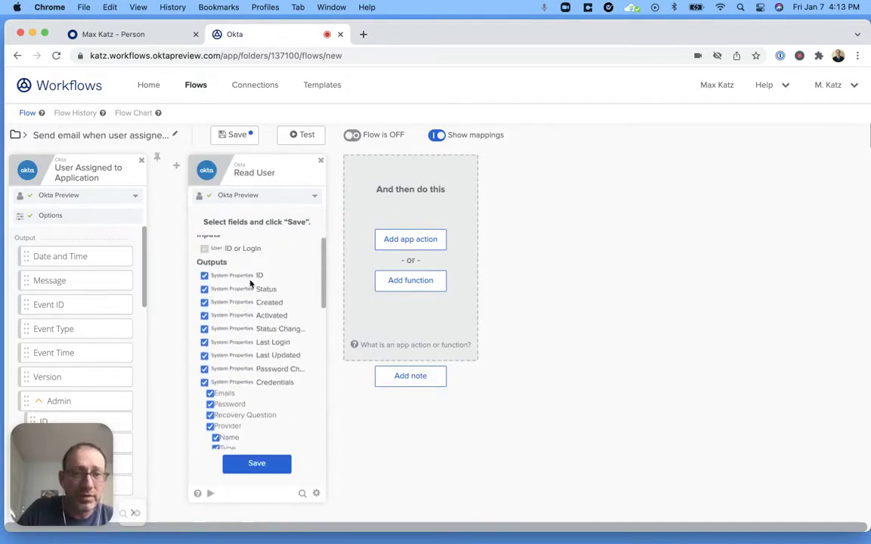
pyautogui.click(204, 276)
pyautogui.click(204, 289)
pyautogui.click(205, 302)
pyautogui.click(204, 315)
pyautogui.click(204, 329)
pyautogui.click(205, 342)
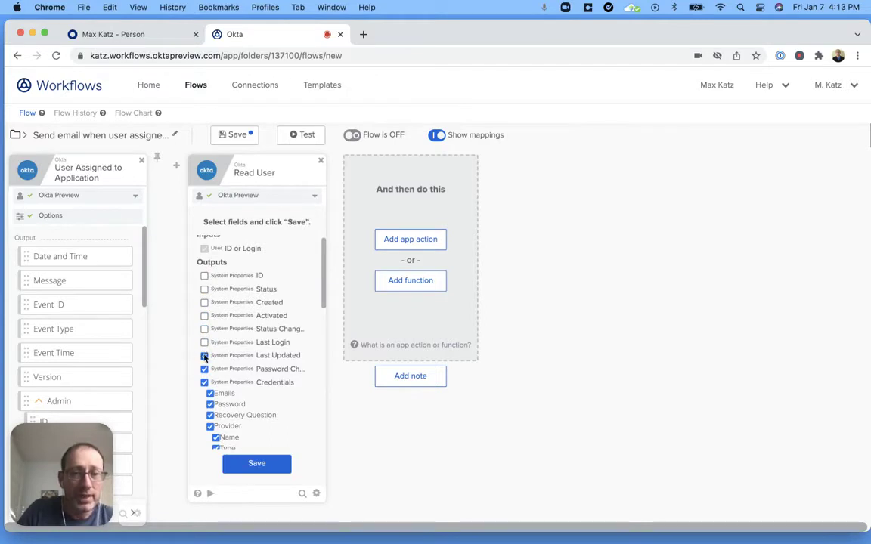
pyautogui.click(204, 356)
pyautogui.click(204, 369)
pyautogui.click(204, 382)
# Select the First name and Primary email profile properties as Read User outputs and save the field selection
pyautogui.scroll(-3, 257, 363)
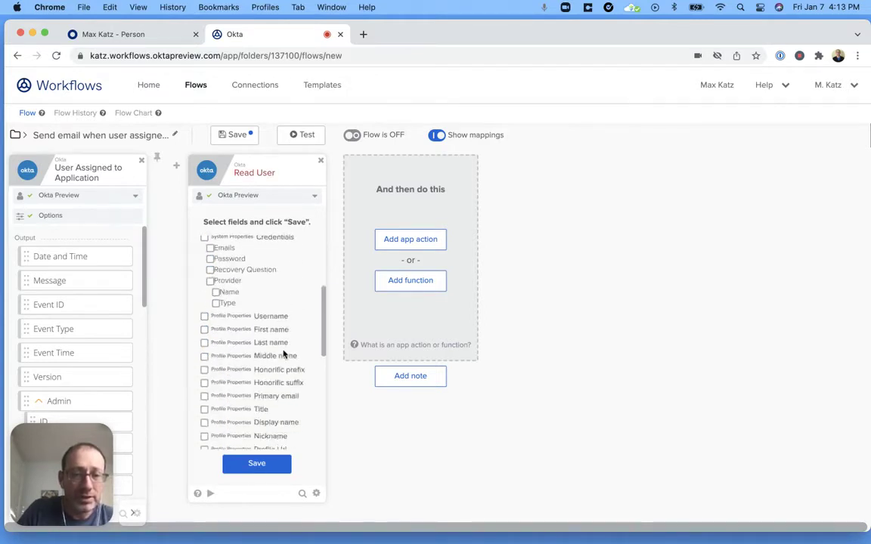
pyautogui.click(254, 332)
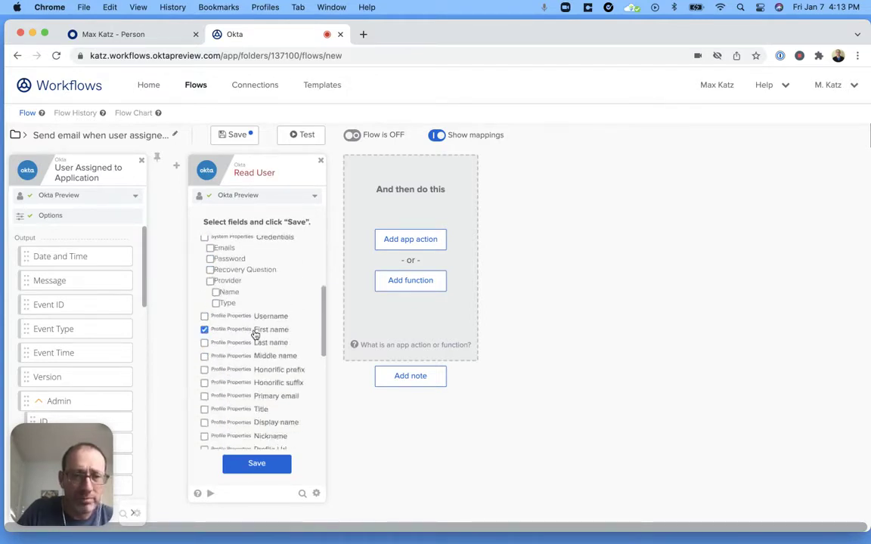
pyautogui.click(236, 396)
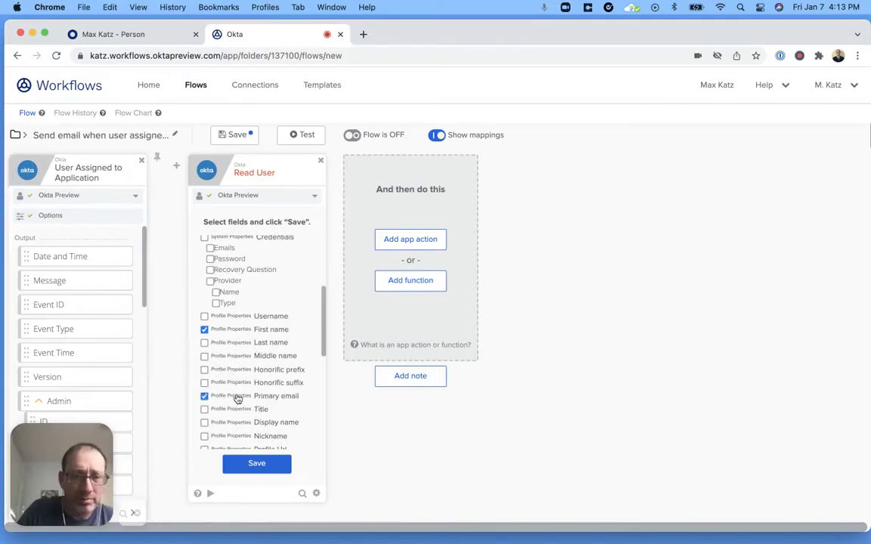
pyautogui.click(268, 463)
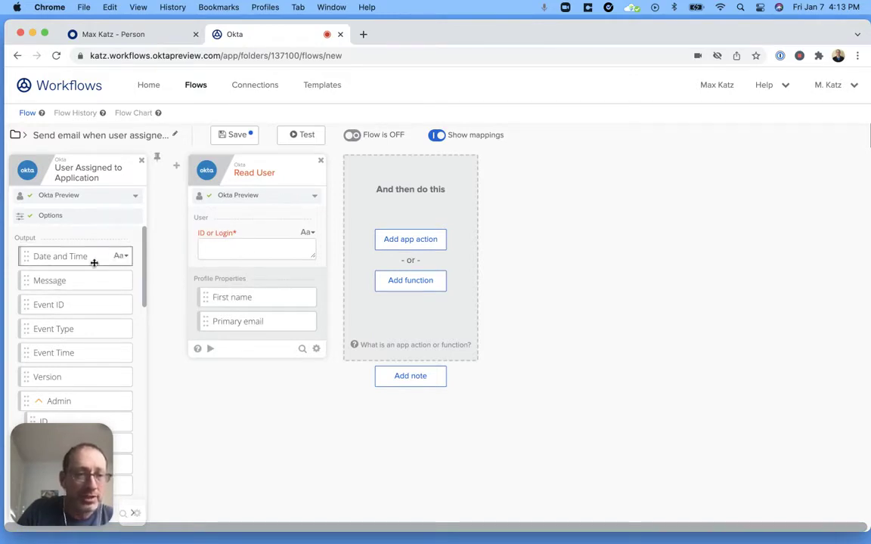
# Map the Okta User ID output of the User Assigned to Application event to Read User's ID or Login input
pyautogui.scroll(-3, 92, 260)
pyautogui.scroll(-5, 94, 266)
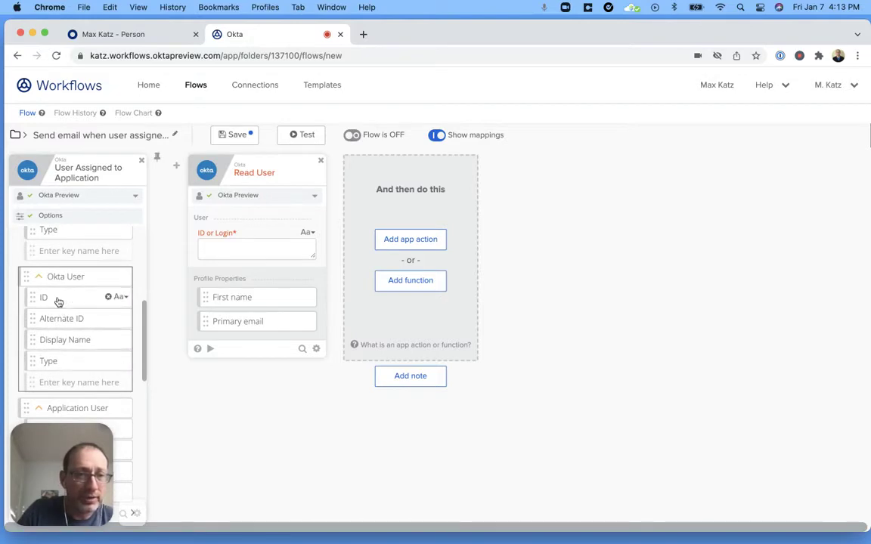
pyautogui.moveTo(56, 300); pyautogui.dragTo(268, 255)
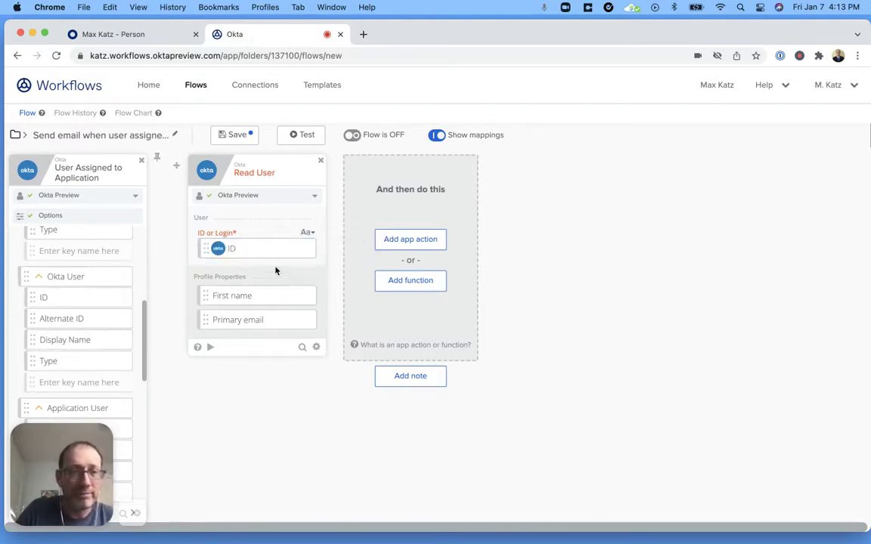
# Add the Compose text function after the Read User card
pyautogui.click(413, 284)
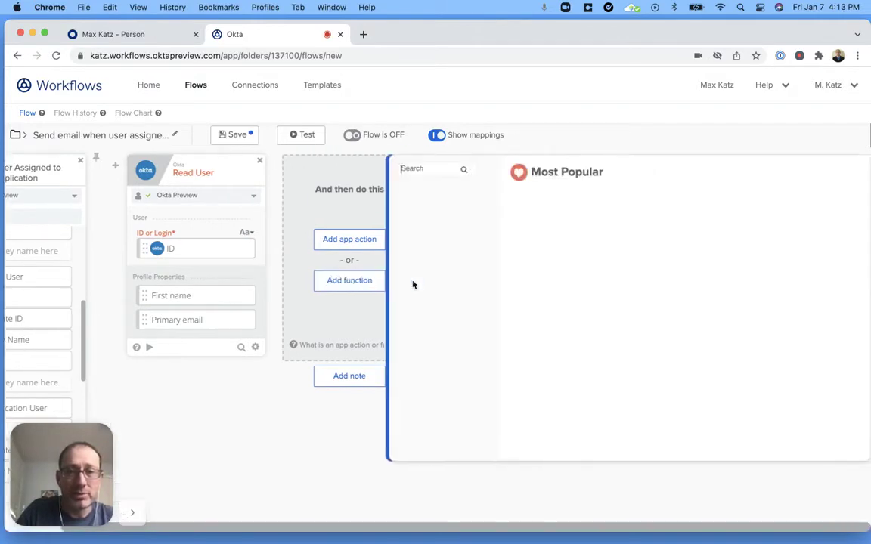
pyautogui.write('com')
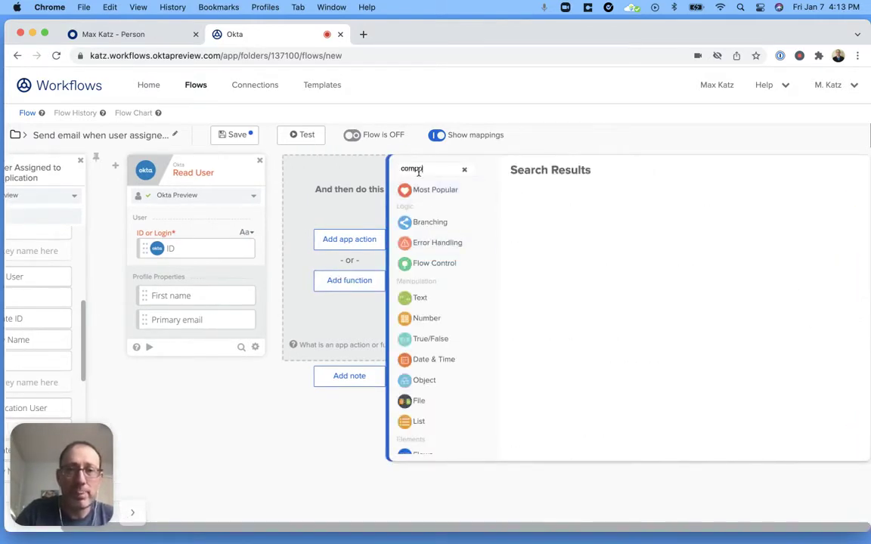
pyautogui.write('po')
pyautogui.click(533, 198)
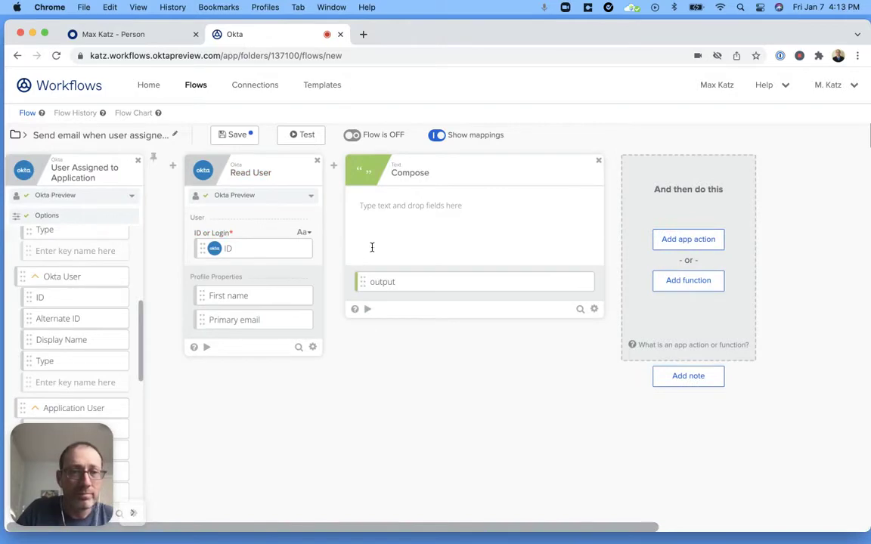
# Start the Compose message with the greeting "Hello," followed by Read User's First name output and a dash
pyautogui.click(428, 202)
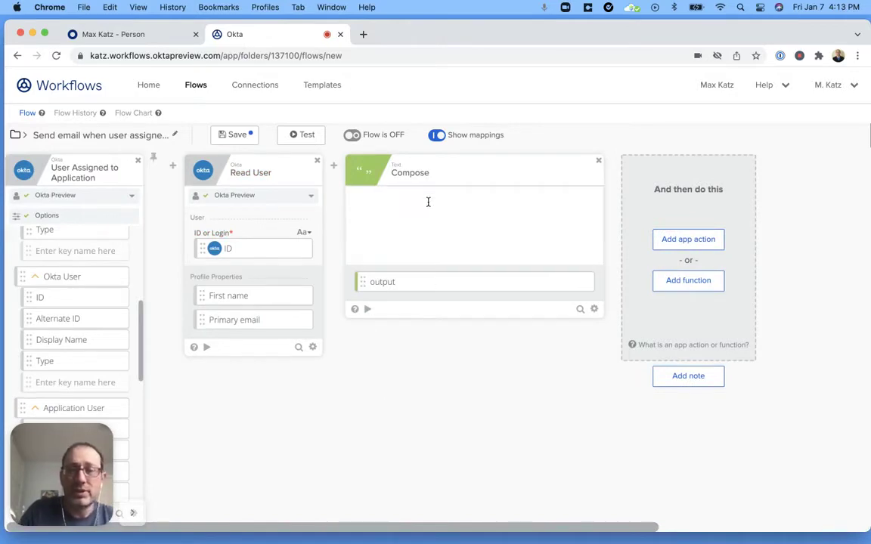
pyautogui.write('Hello,')
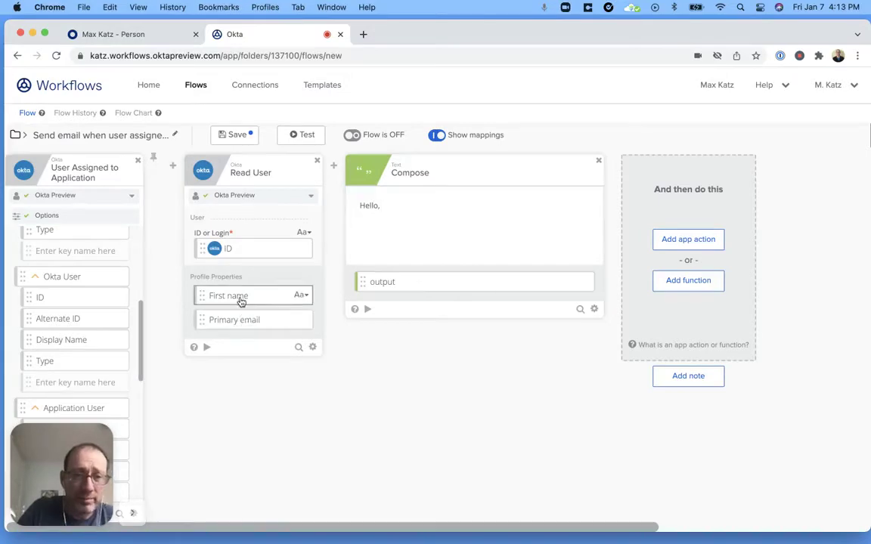
pyautogui.moveTo(240, 300); pyautogui.dragTo(428, 204)
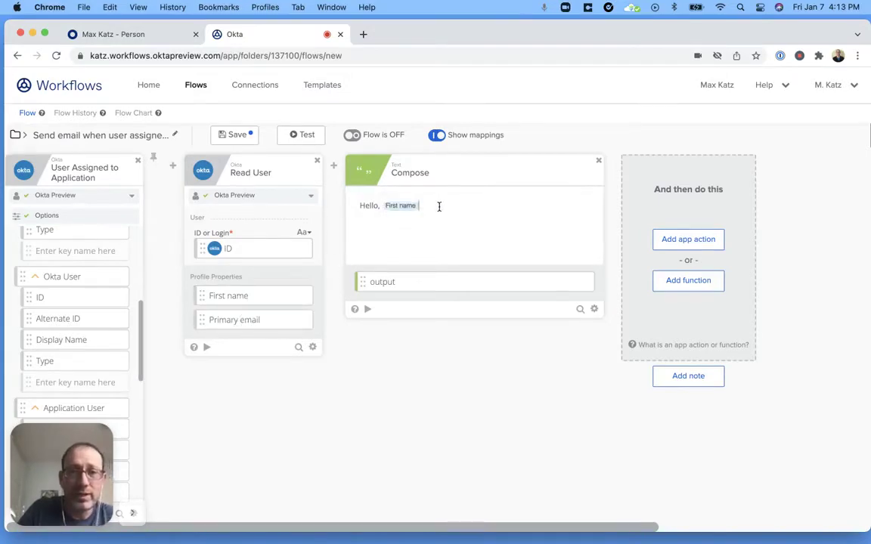
pyautogui.write('!')
pyautogui.press('BackSpace')
pyautogui.press('BackSpace')
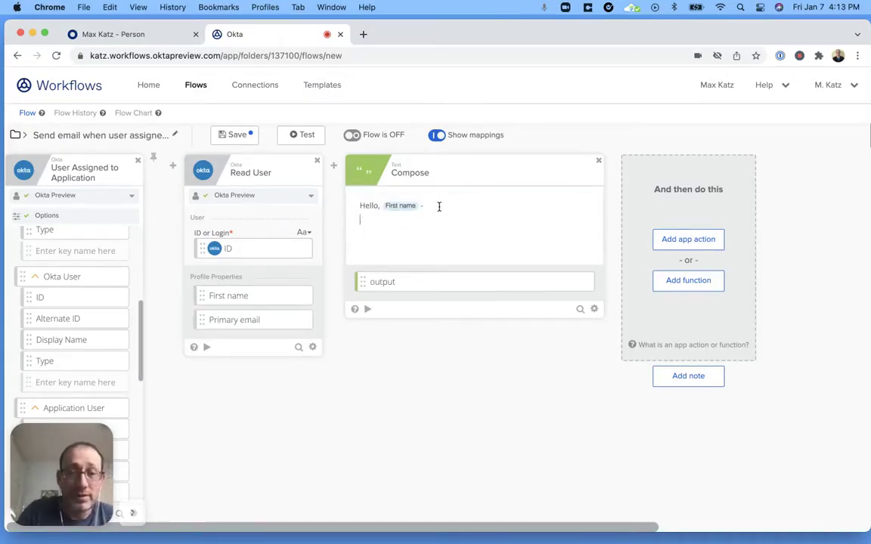
# Add the text "Great news! You now have access to" below the greeting, separated by a blank line
pyautogui.write('Great news')
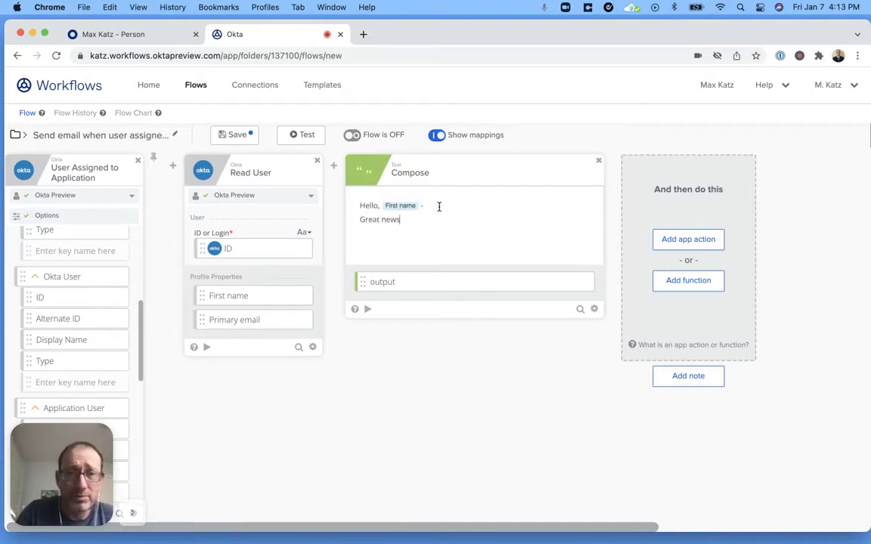
pyautogui.press('super+Left')
pyautogui.press('Return')
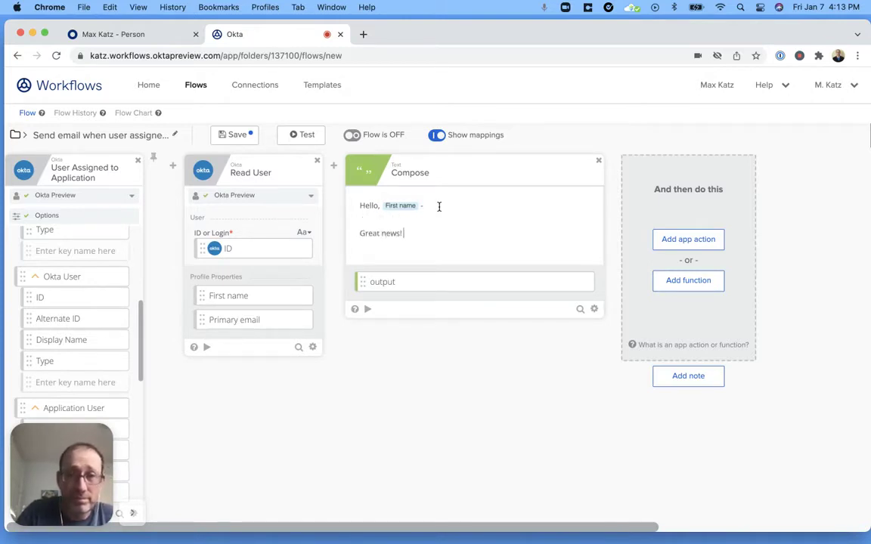
pyautogui.write('You now have acc')
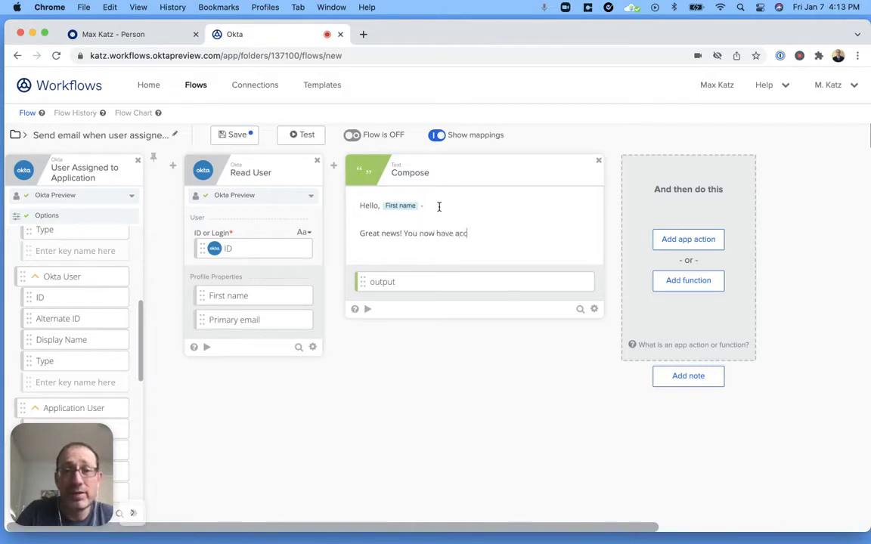
pyautogui.write('ess to')
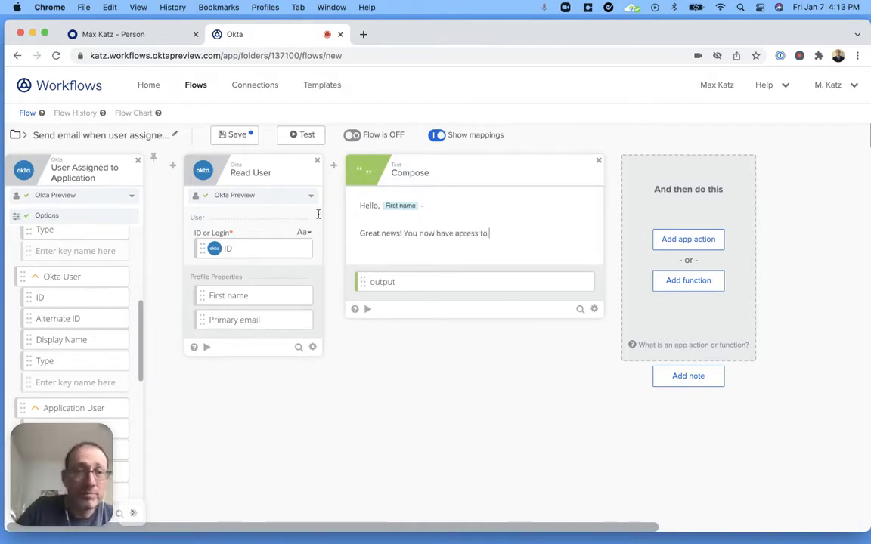
# Complete the message sentence with the event's Application Display Name output and the text "application!"
pyautogui.click(35, 280)
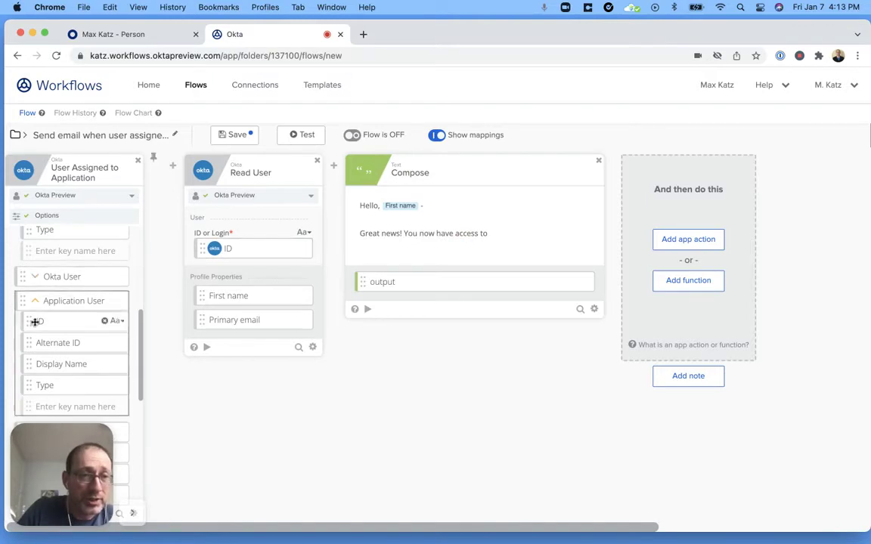
pyautogui.click(35, 301)
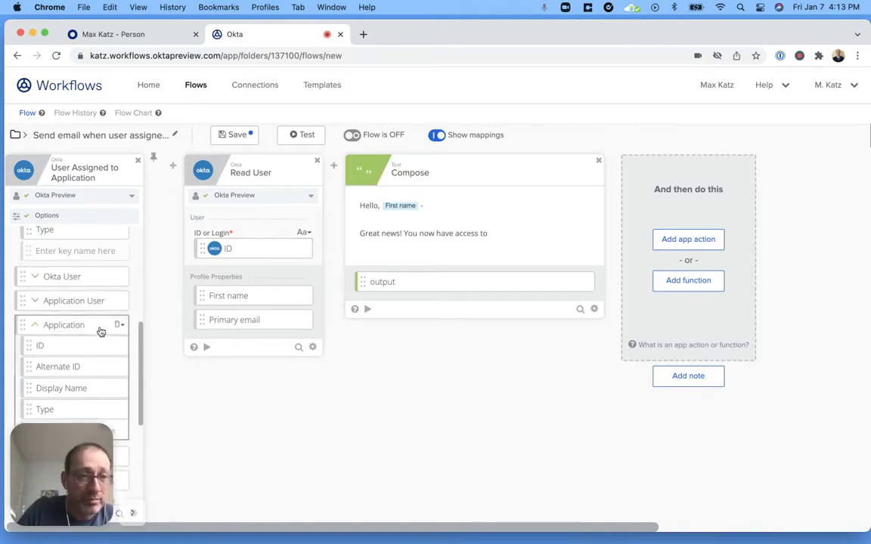
pyautogui.scroll(-1, 65, 368)
pyautogui.moveTo(65, 369); pyautogui.dragTo(546, 235)
pyautogui.write('application!')
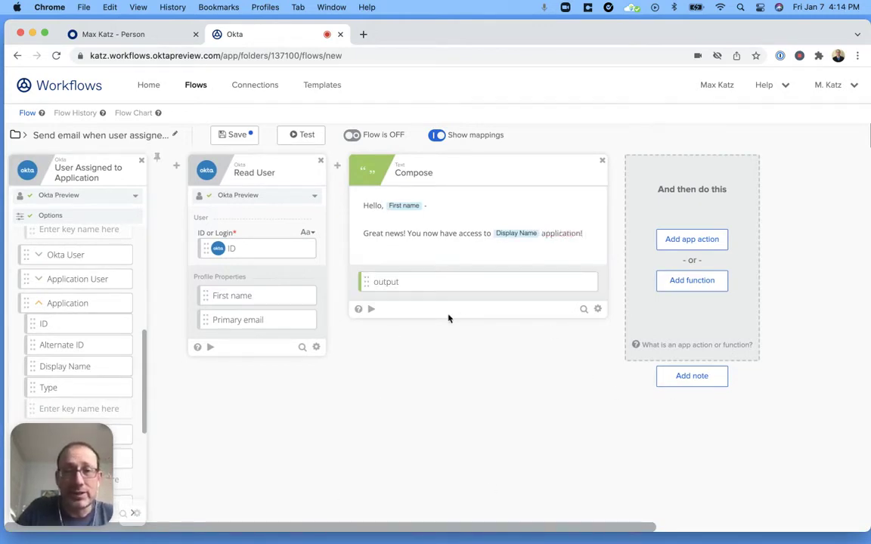
pyautogui.click(701, 242)
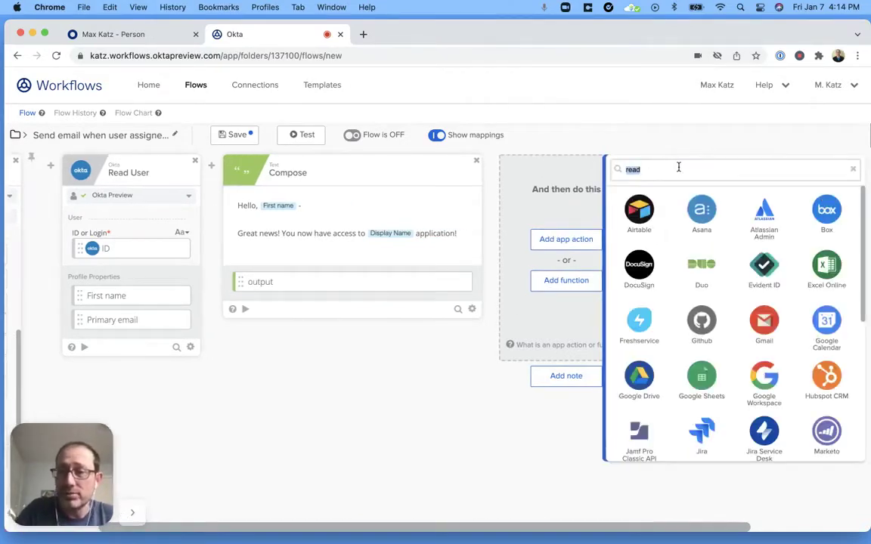
pyautogui.click(765, 322)
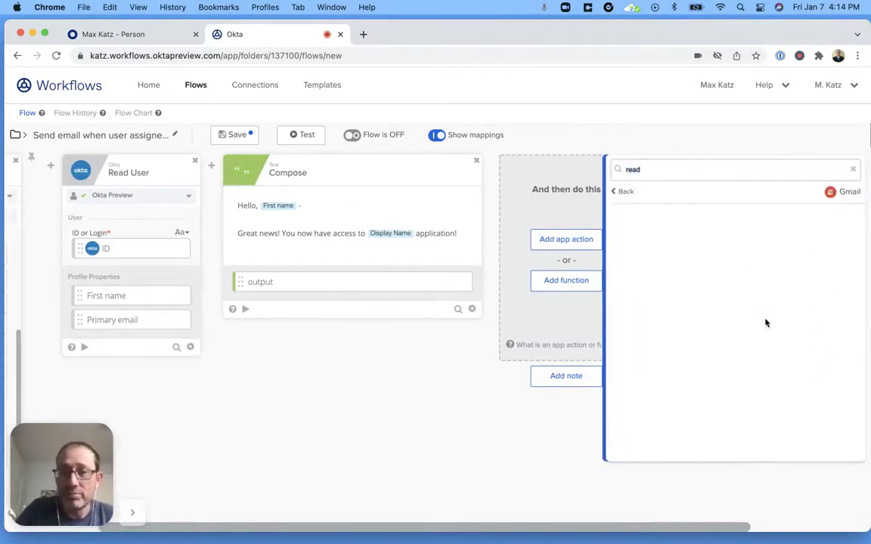
pyautogui.click(621, 192)
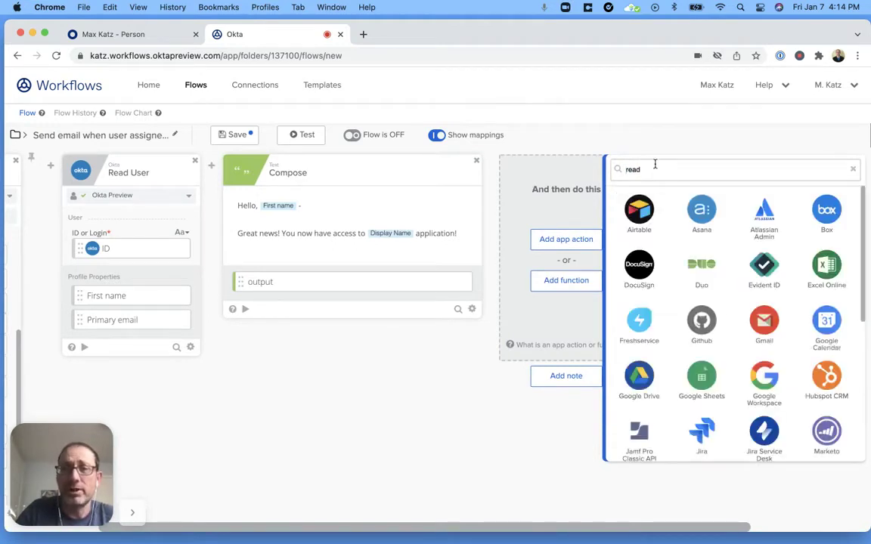
pyautogui.press('BackSpace')
pyautogui.press('BackSpace')
pyautogui.press('BackSpace')
pyautogui.press('BackSpace')
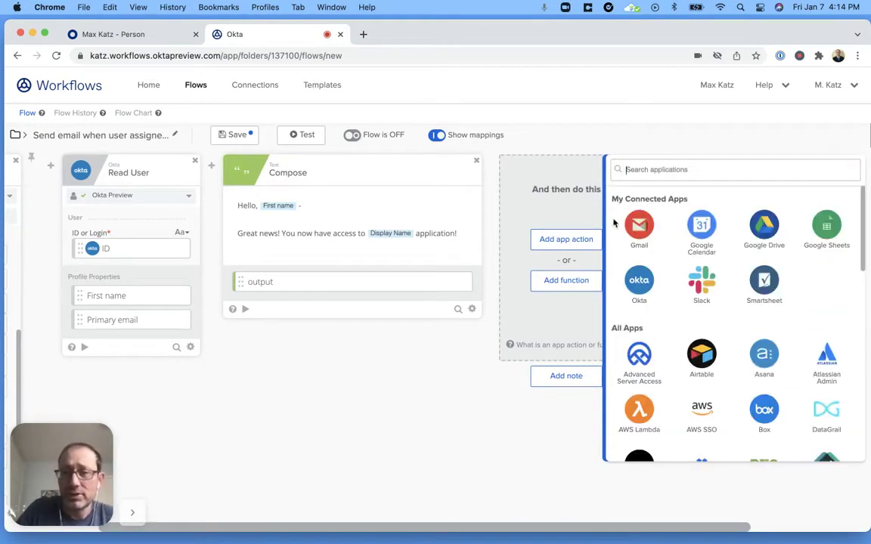
pyautogui.click(638, 225)
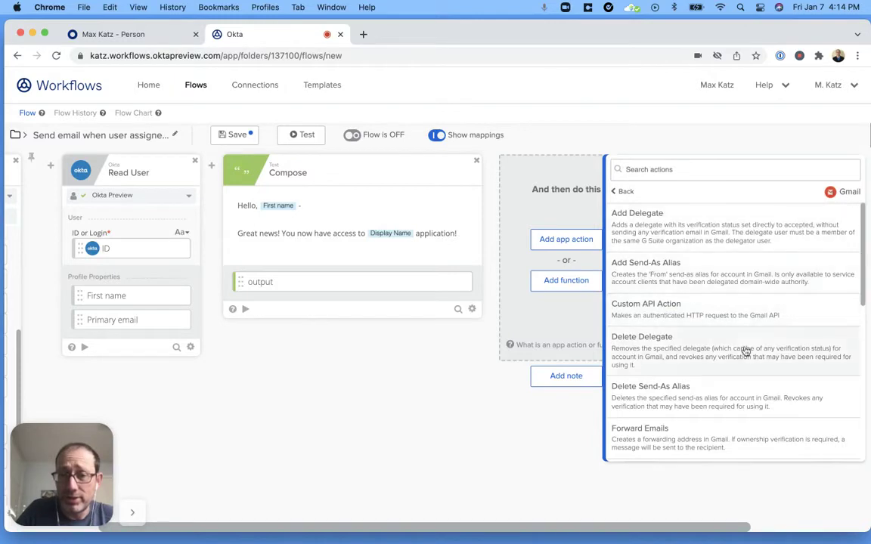
pyautogui.click(745, 351)
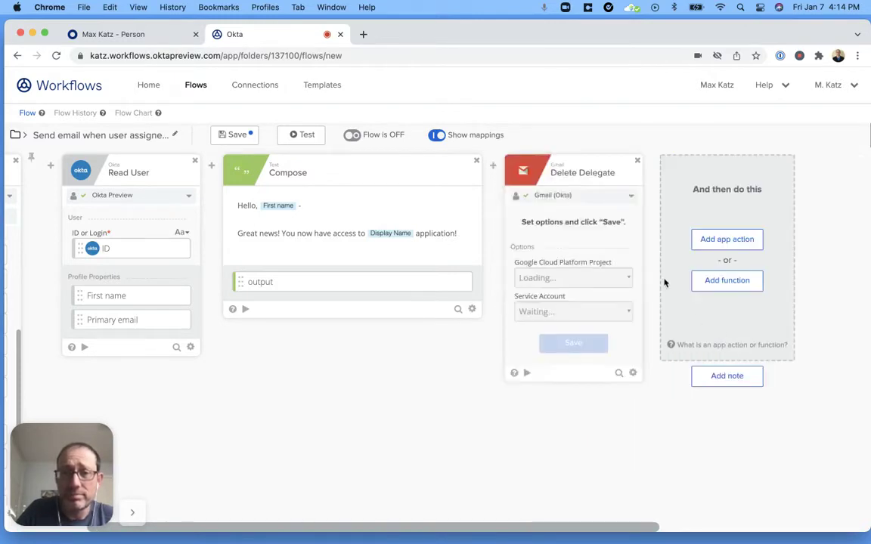
pyautogui.click(637, 161)
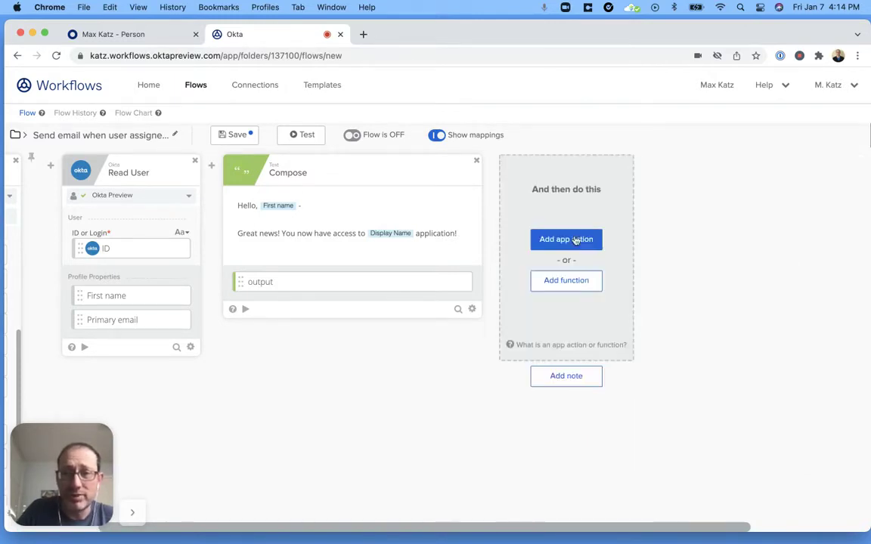
# Add the Gmail Send Email action after the Compose card
pyautogui.click(573, 243)
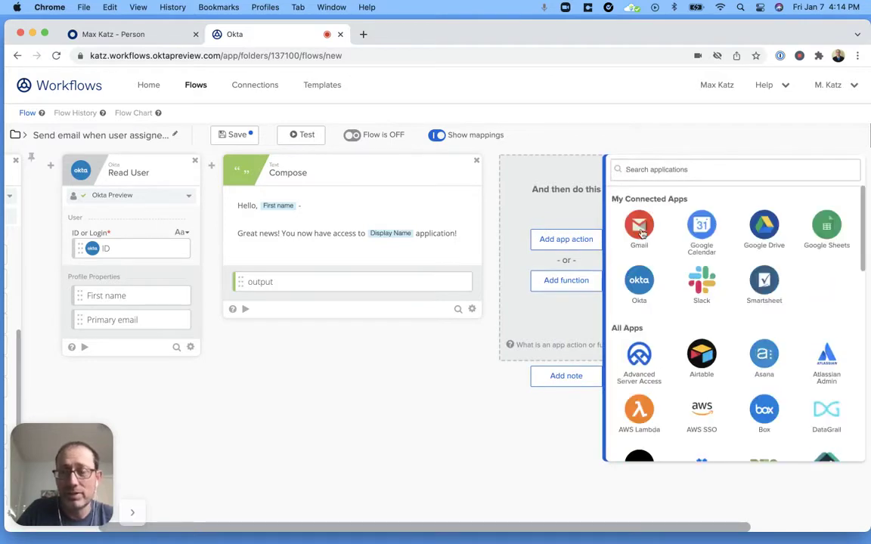
pyautogui.click(637, 224)
pyautogui.scroll(-10, 729, 294)
pyautogui.scroll(3, 726, 293)
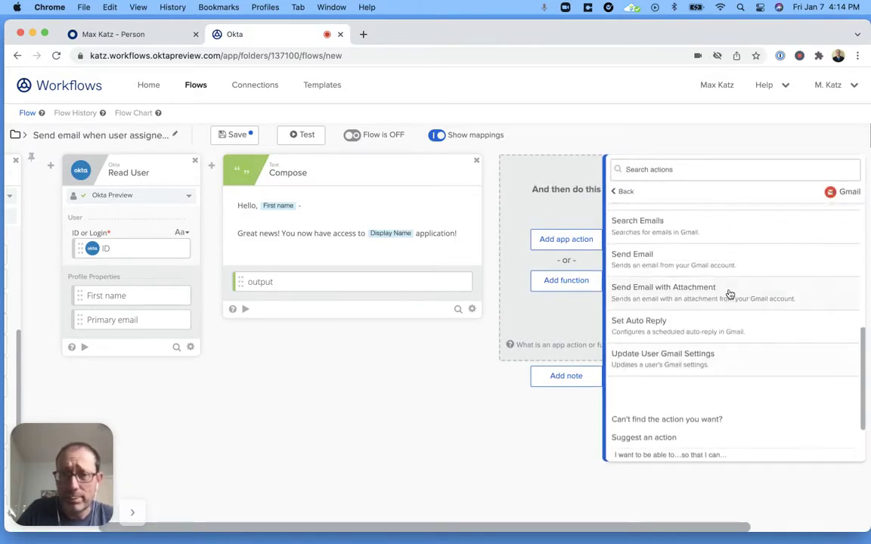
pyautogui.click(725, 294)
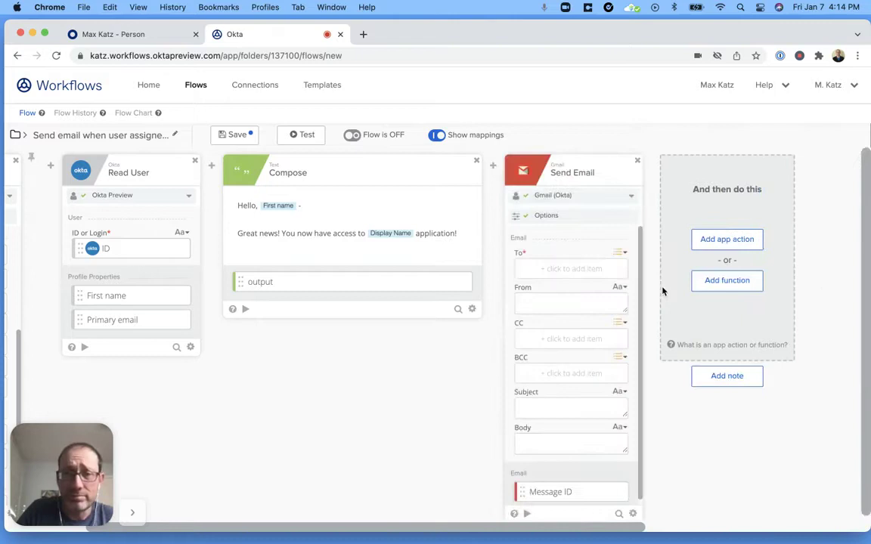
# Map Read User's Primary email to the Send Email To field and the Compose output to its Body
pyautogui.scroll(-1, 415, 348)
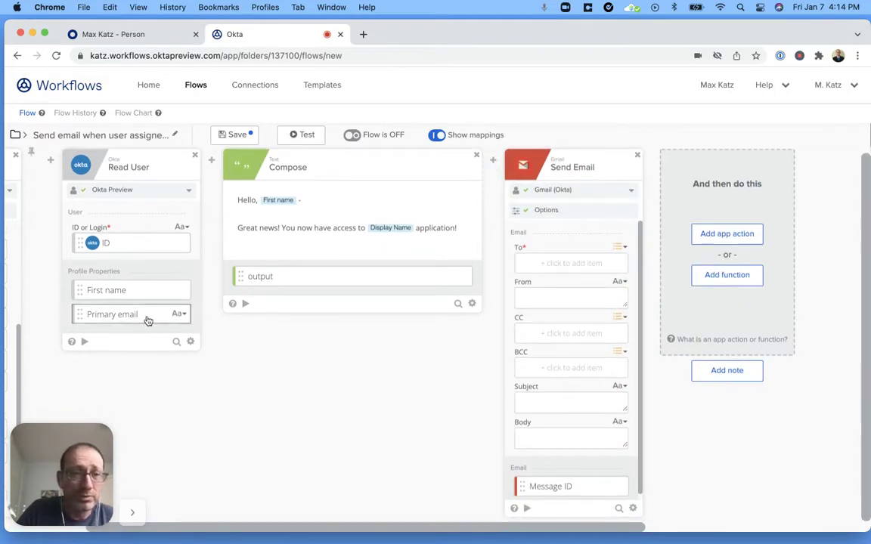
pyautogui.moveTo(148, 321); pyautogui.dragTo(568, 271)
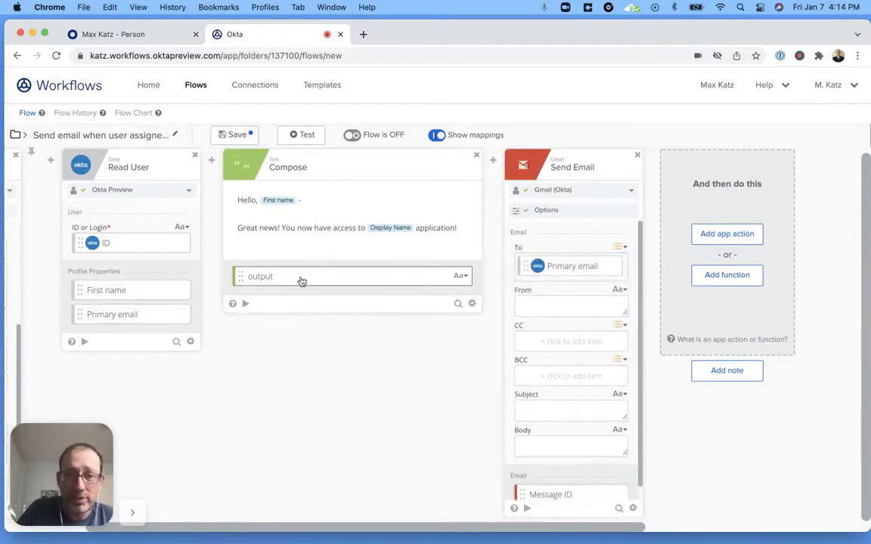
pyautogui.moveTo(301, 278); pyautogui.dragTo(607, 451)
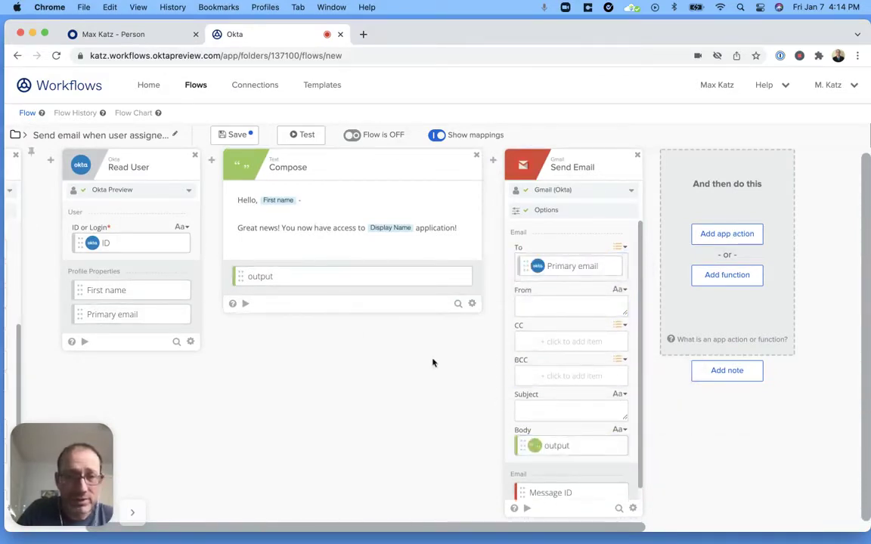
# Map the event's Application Display Name output to the Subject of the Send Email card
pyautogui.hscroll(-5, 315, 405)
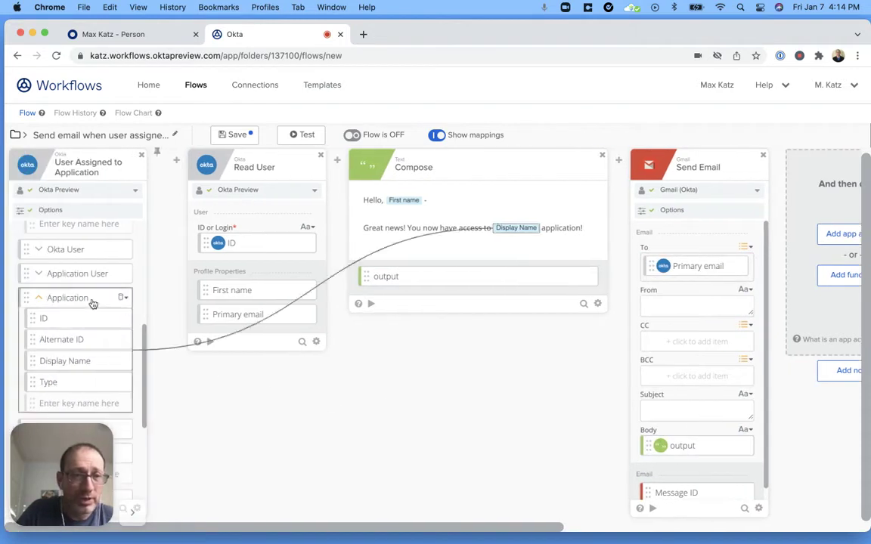
pyautogui.scroll(-2, 87, 310)
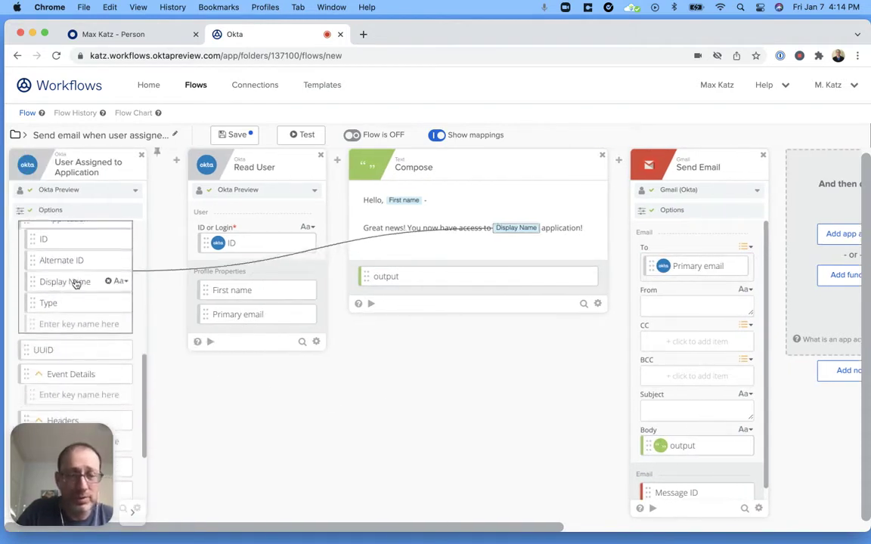
pyautogui.moveTo(68, 283); pyautogui.dragTo(700, 413)
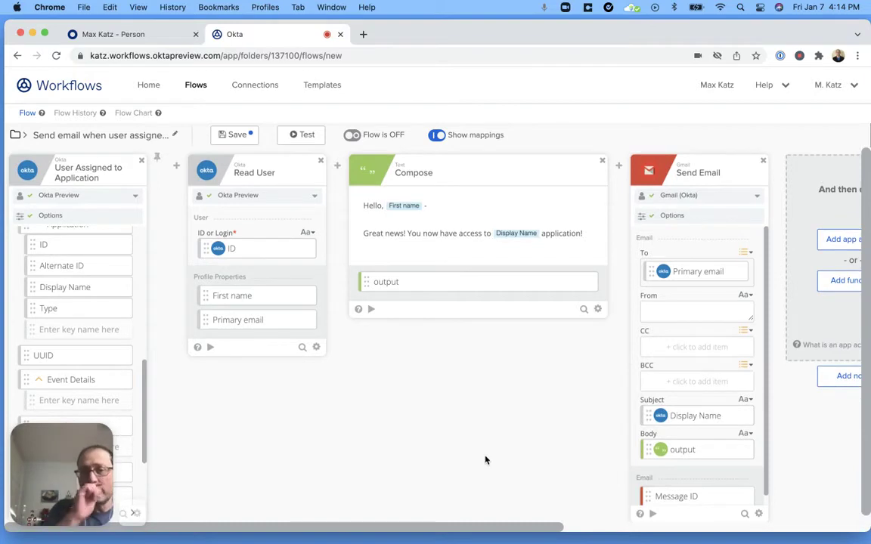
# Check the connection used by the Send Email card, keeping Gmail (Okta), and review the event card's mapped outputs
pyautogui.click(754, 196)
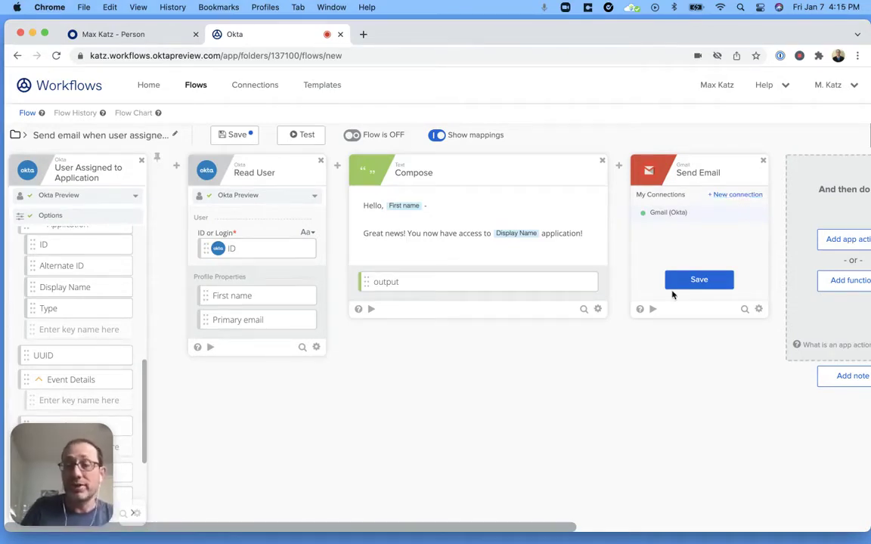
pyautogui.click(694, 286)
pyautogui.scroll(3, 65, 269)
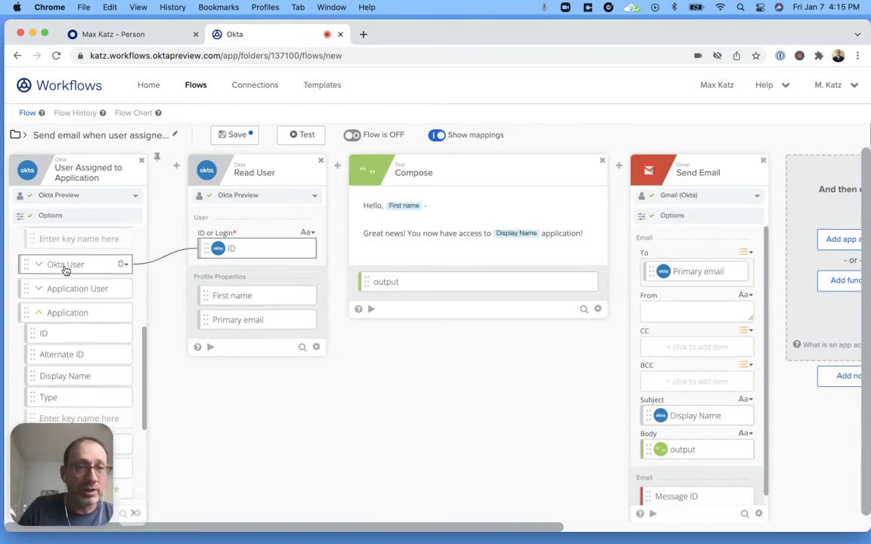
pyautogui.scroll(2, 66, 270)
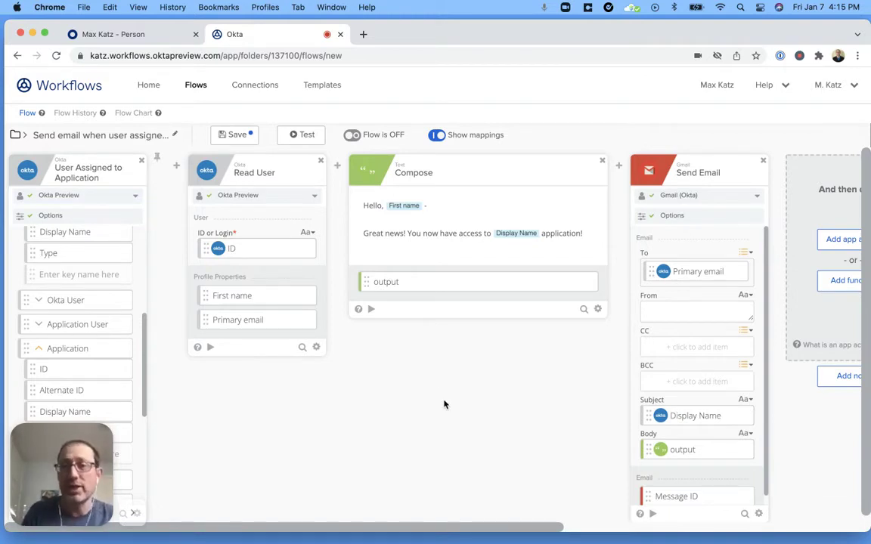
# Save the email flow and turn it on
pyautogui.scroll(-1, 579, 409)
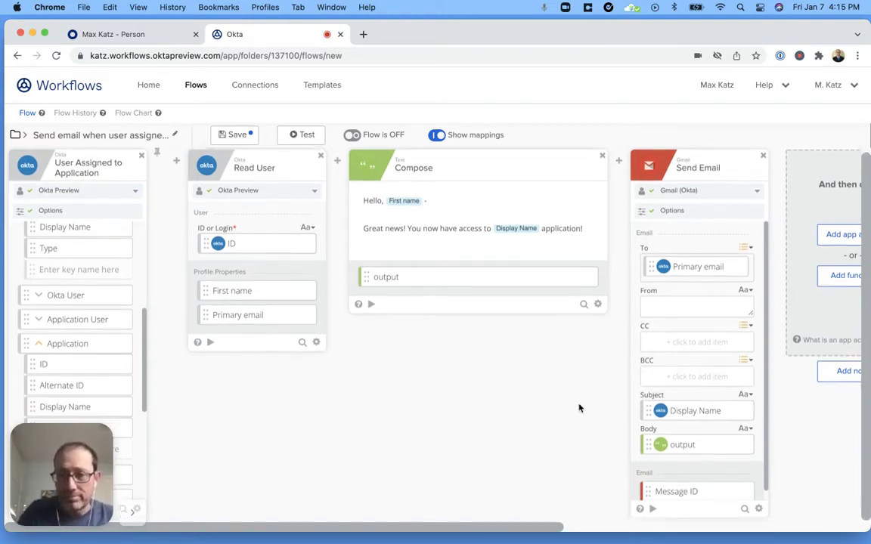
pyautogui.scroll(-1, 714, 374)
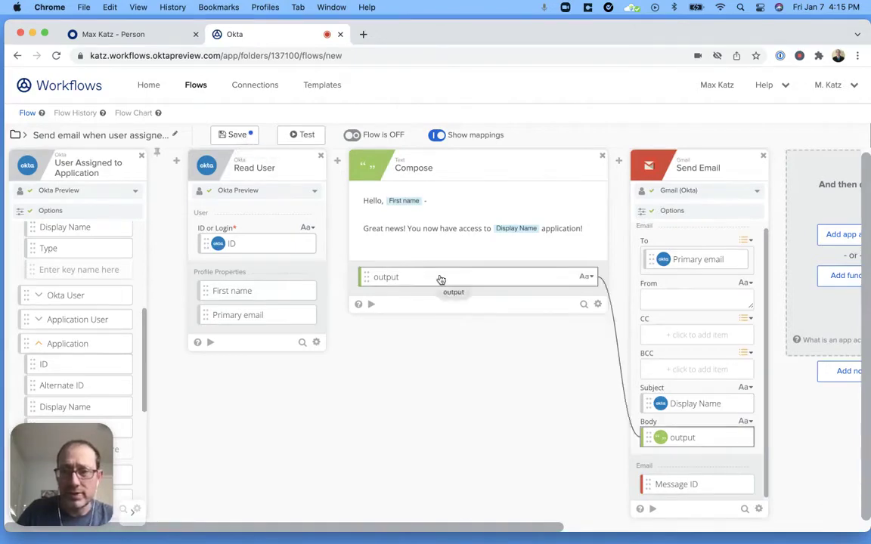
pyautogui.moveTo(657, 262)
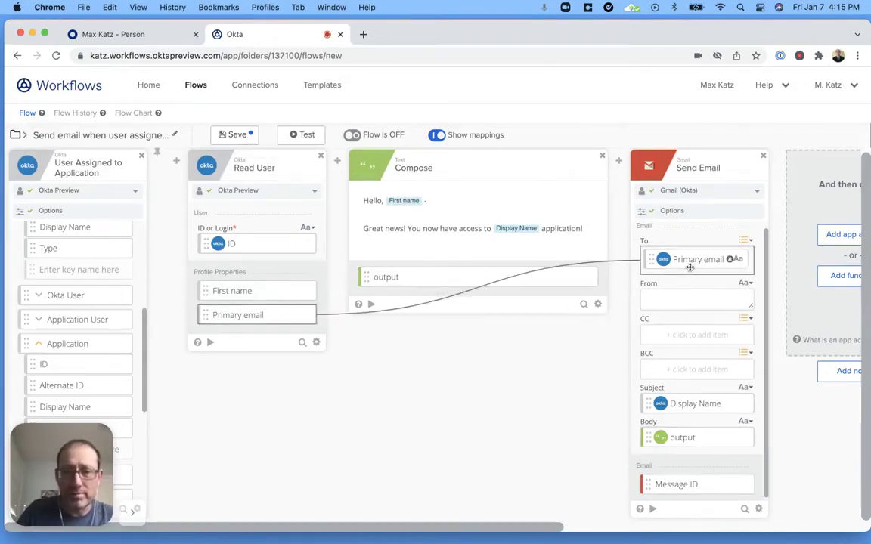
pyautogui.click(235, 139)
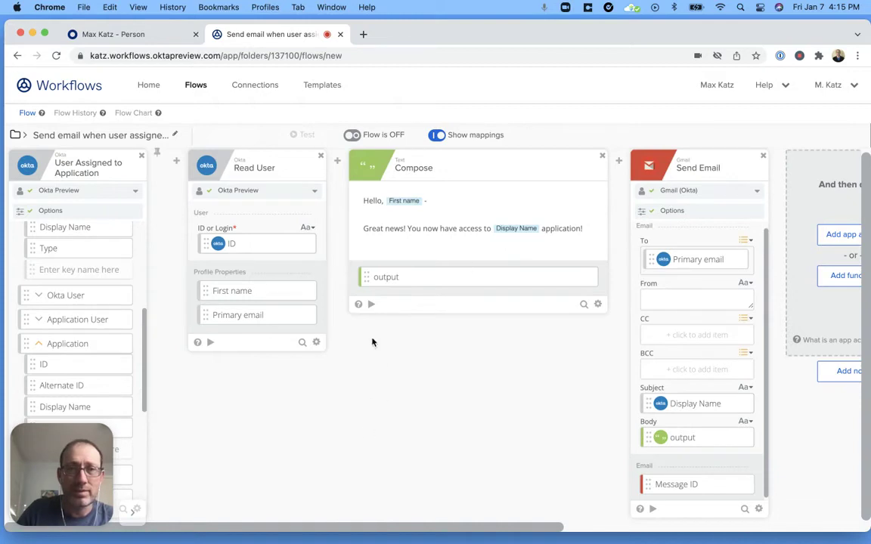
pyautogui.click(377, 135)
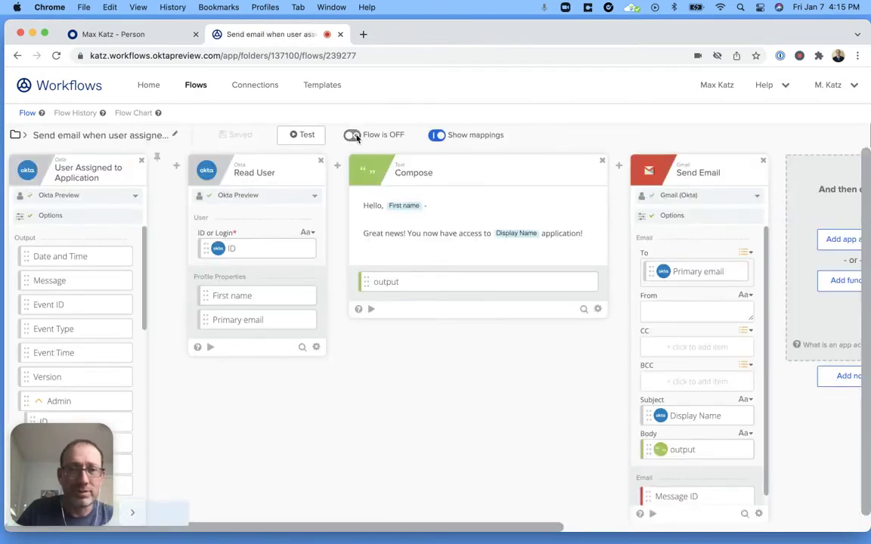
pyautogui.click(408, 135)
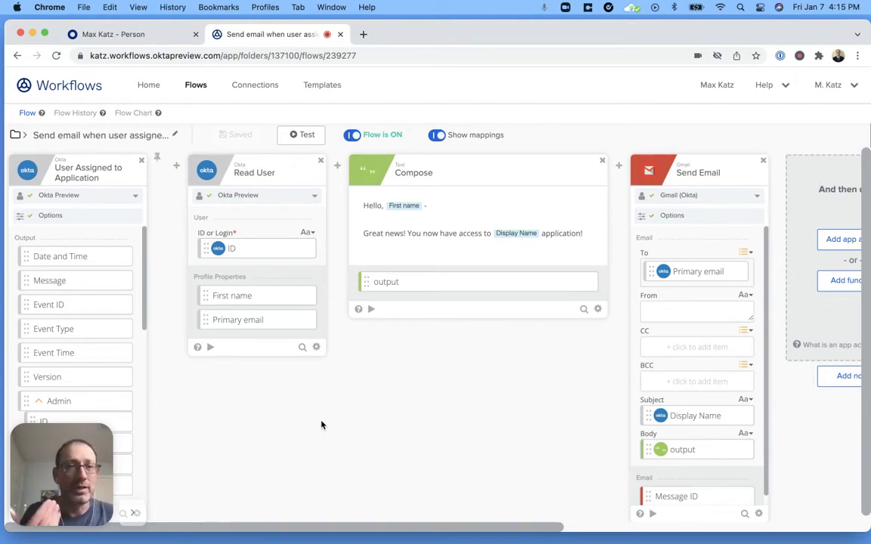
# Open the flow's history, and in the Okta admin console open the profile of the first user listed under People
pyautogui.click(83, 115)
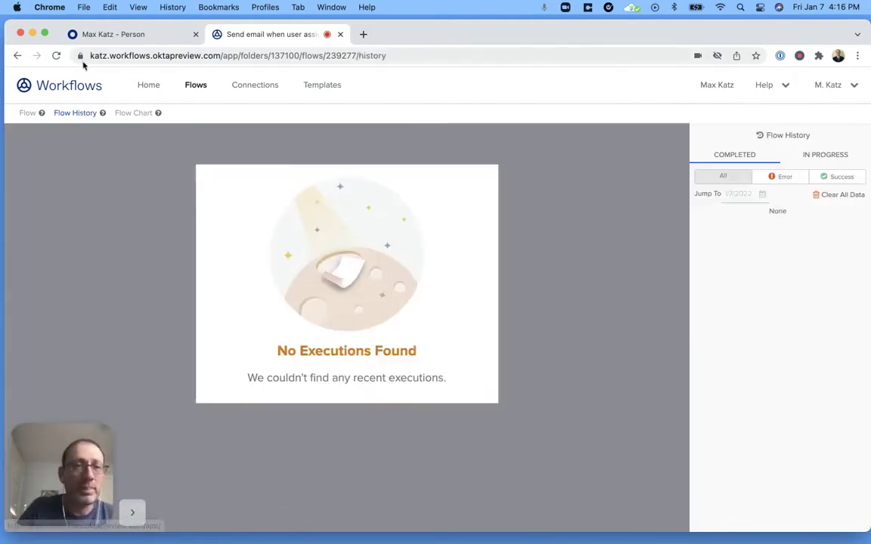
pyautogui.click(126, 38)
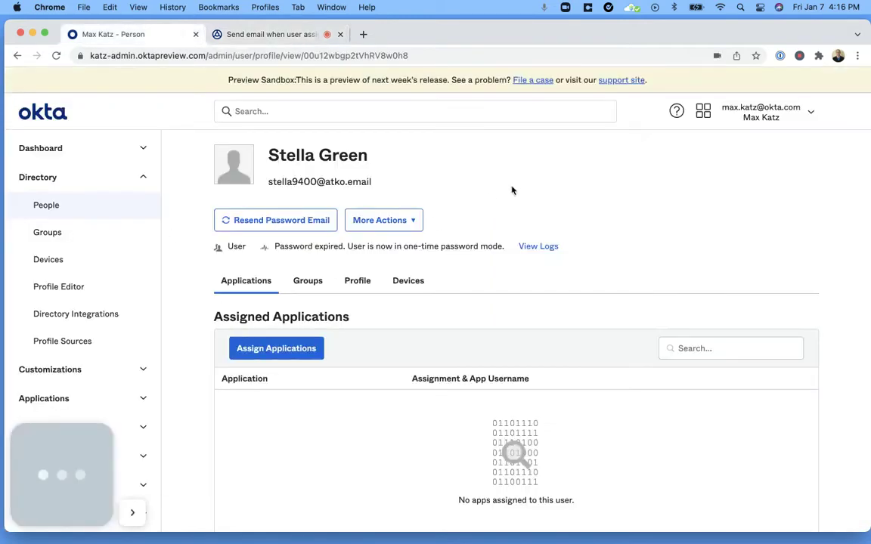
pyautogui.click(265, 221)
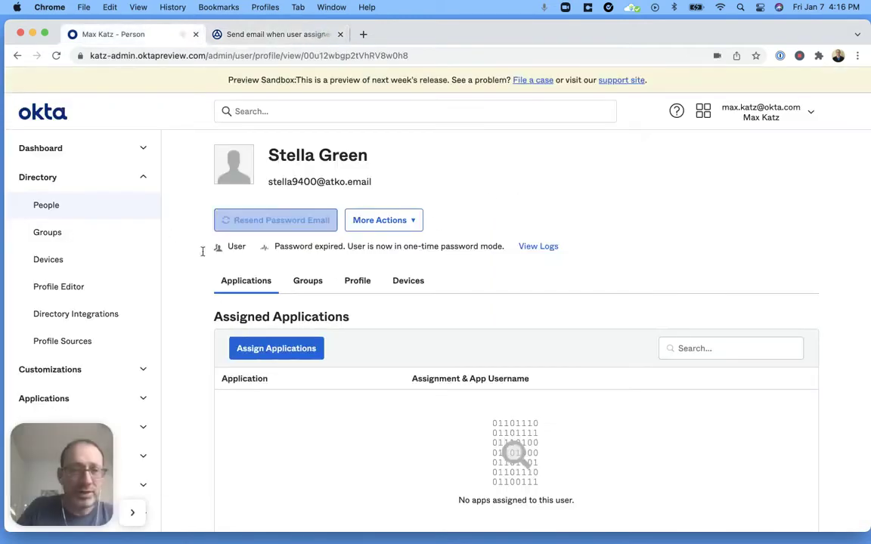
pyautogui.click(47, 207)
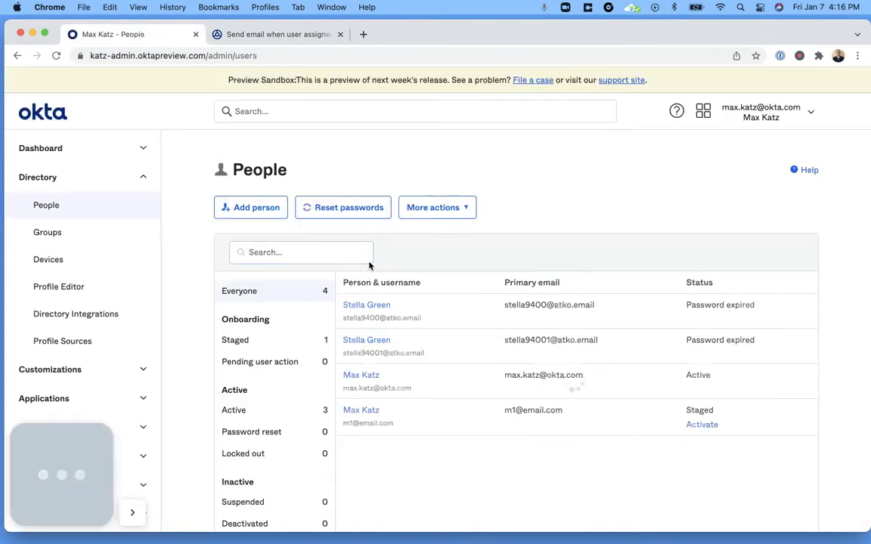
pyautogui.click(379, 305)
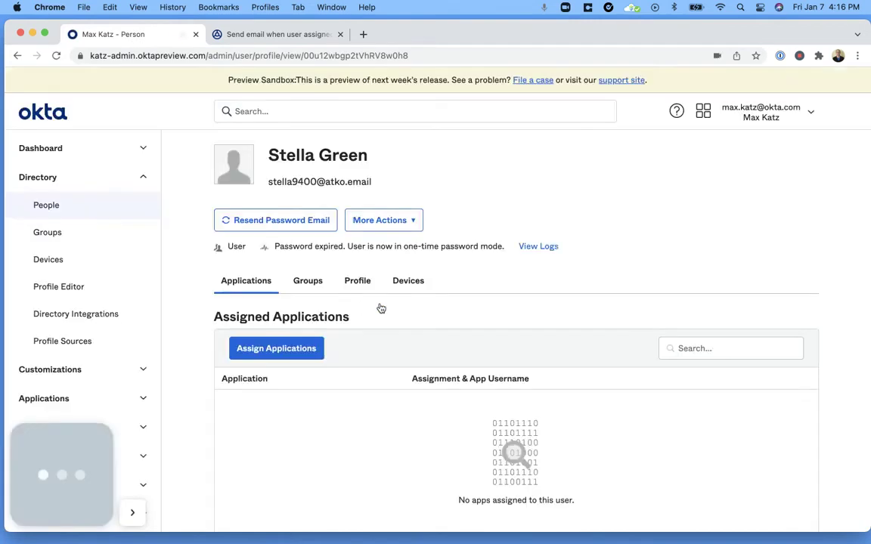
# Assign the Salesforce.com application to this user, keeping the prefilled user name and credential settings
pyautogui.scroll(-2, 465, 301)
pyautogui.click(253, 305)
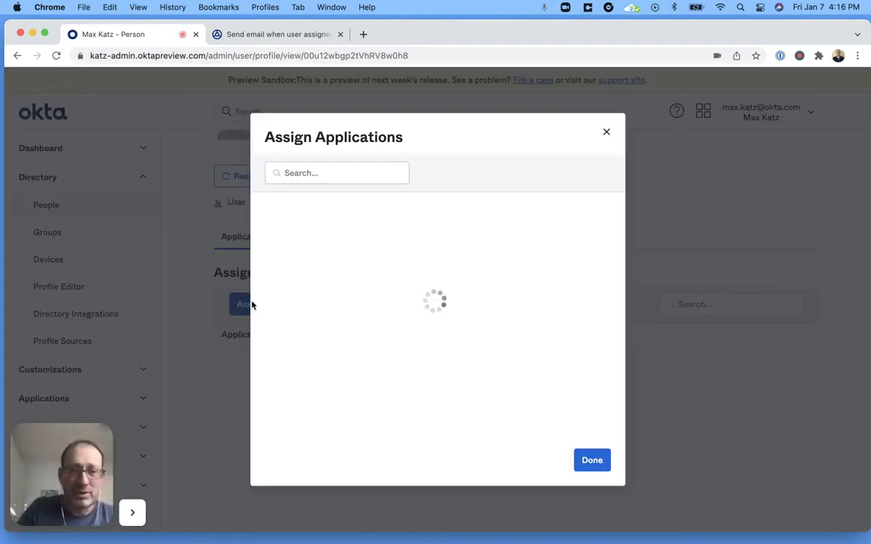
pyautogui.click(588, 269)
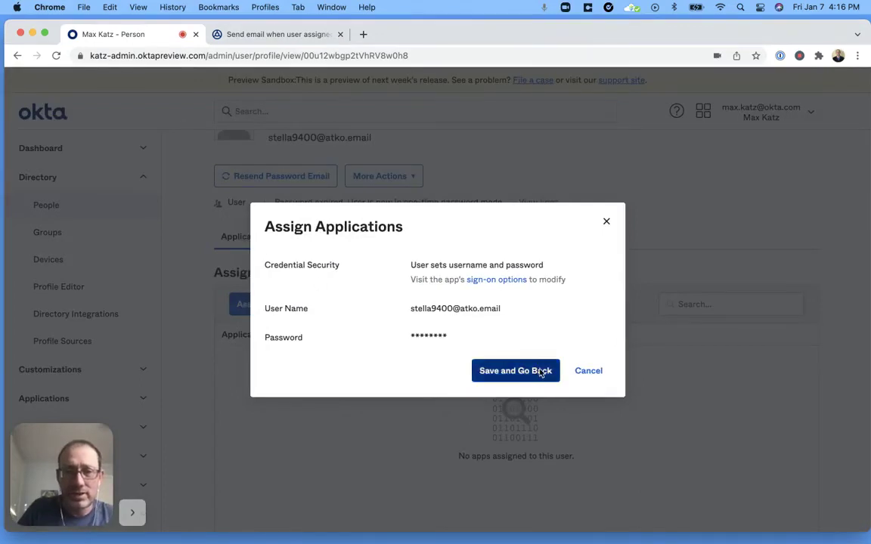
pyautogui.click(541, 371)
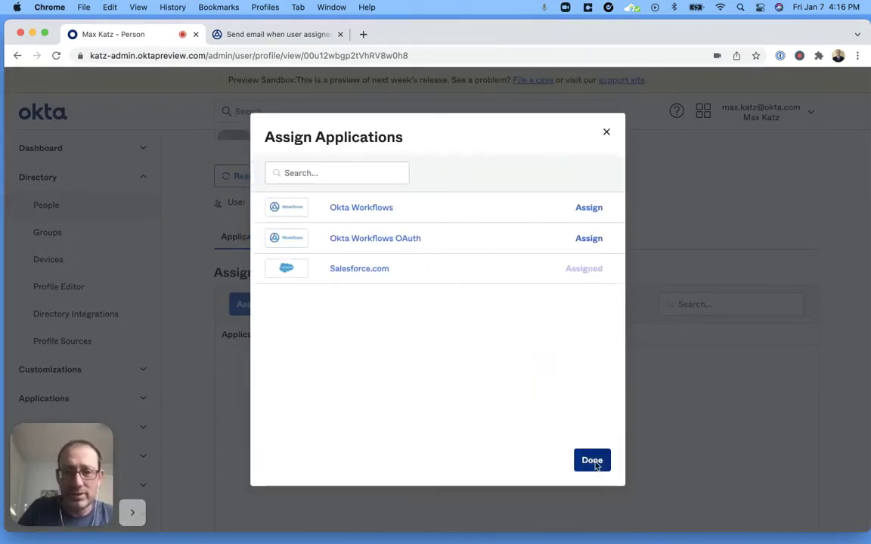
pyautogui.click(592, 461)
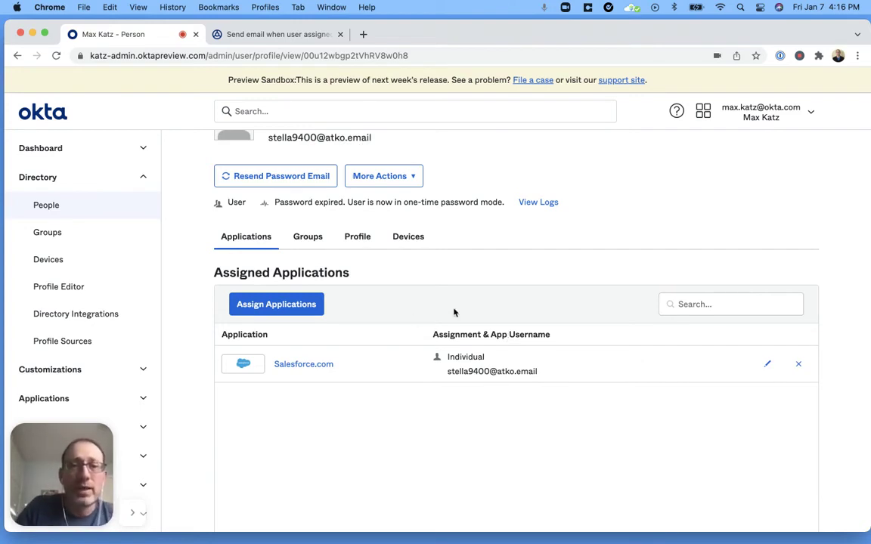
# Switch back to the flow's history and examine the latest execution's event data, Compose output and Send Email fields
pyautogui.click(277, 34)
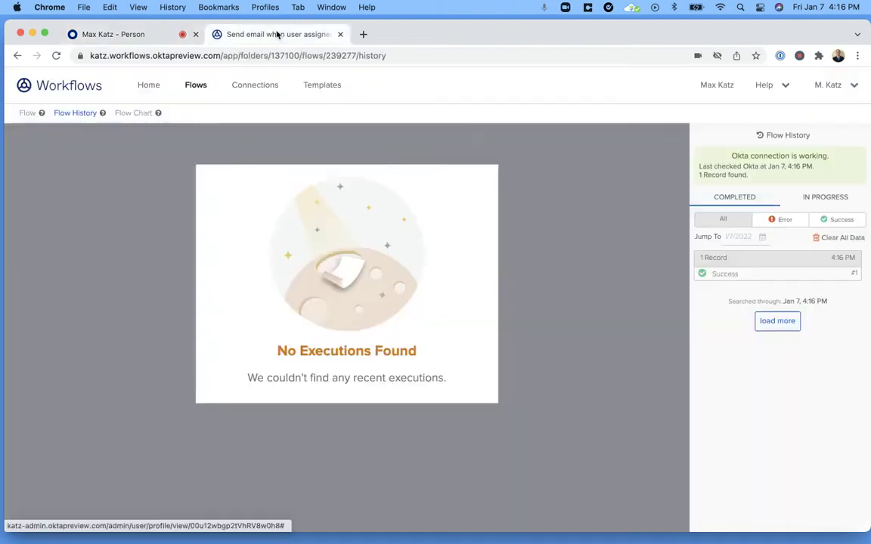
pyautogui.click(792, 277)
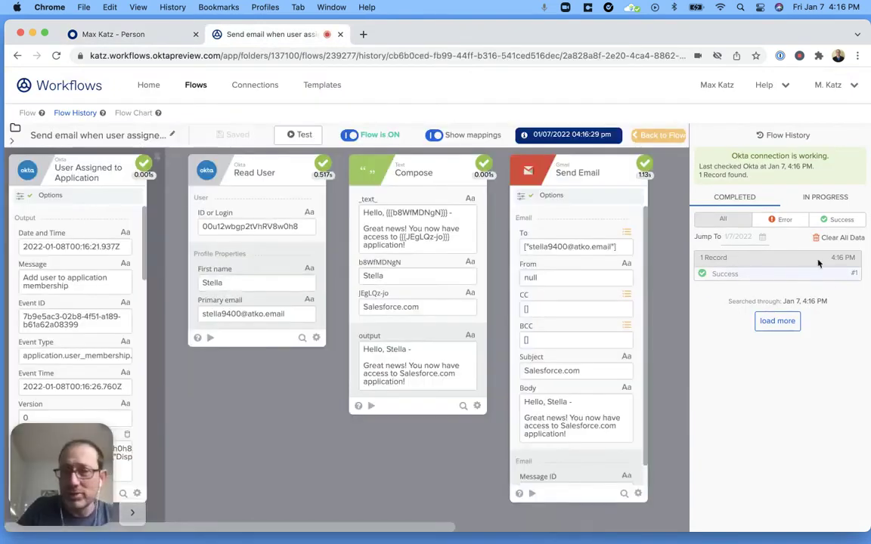
pyautogui.scroll(-3, 64, 276)
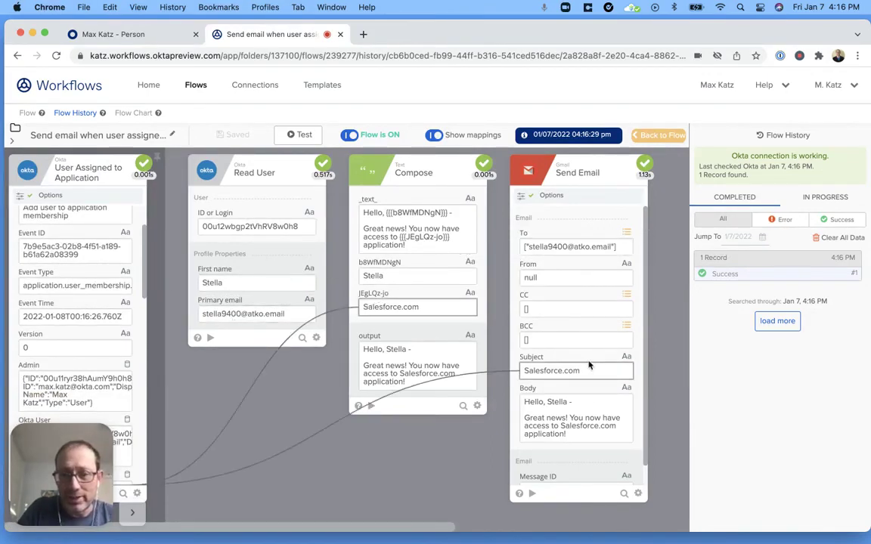
pyautogui.scroll(-1, 559, 400)
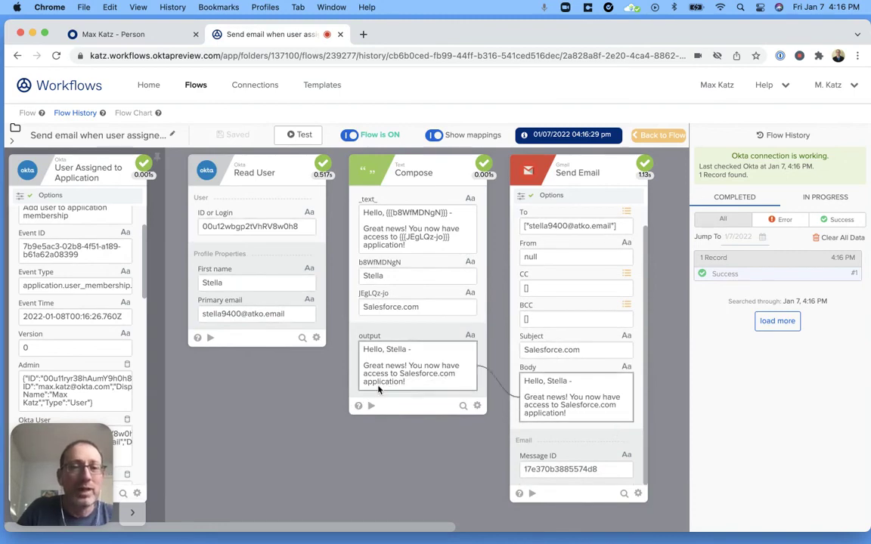
# Switch to the recipient's ATKO.email inbox in Firefox, refresh it and read the message with the subject Salesforce.com
pyautogui.hotkey('ctrl', 'Up')
pyautogui.click(223, 193)
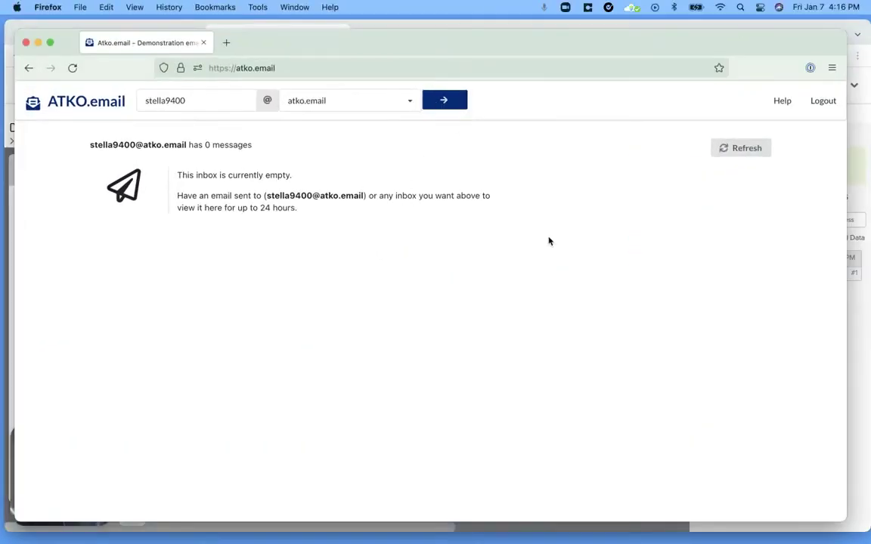
pyautogui.click(748, 148)
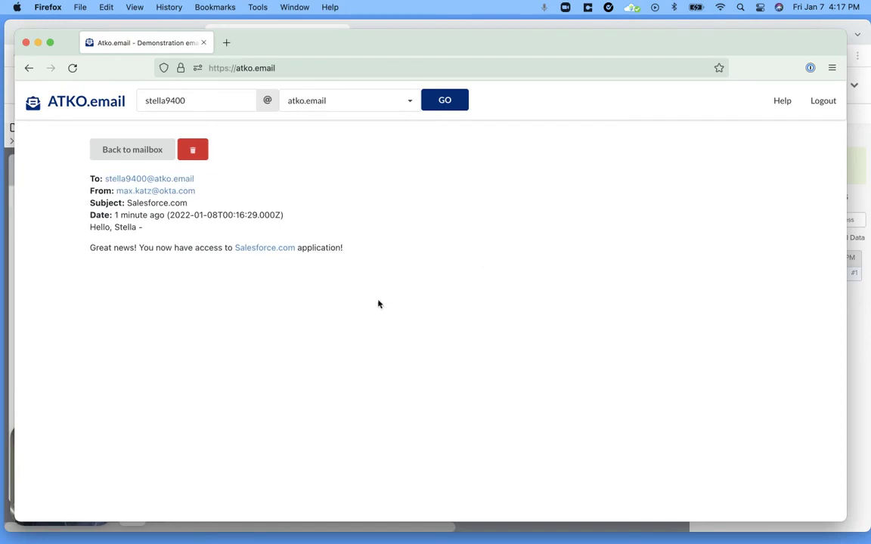
# Switch back to Okta Workflows in Chrome and return from the execution record to the flow's design
pyautogui.hotkey('ctrl', 'Up')
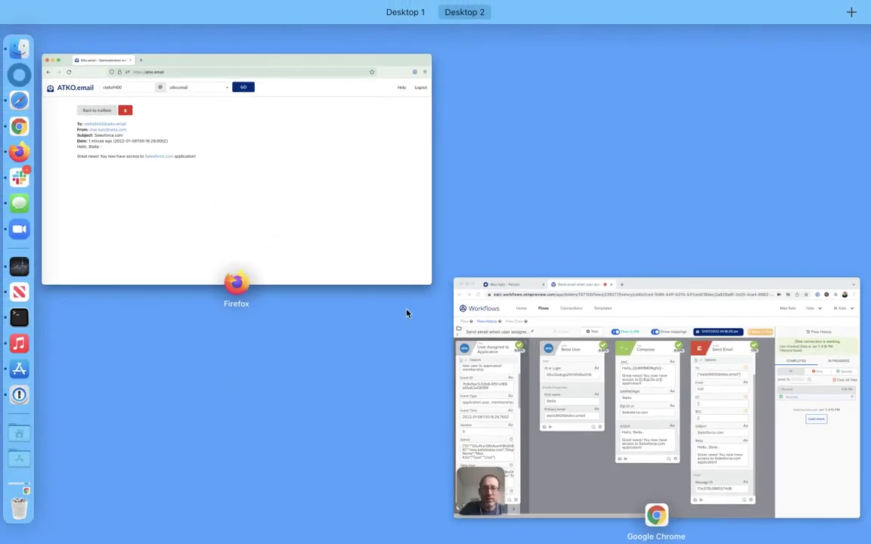
pyautogui.click(492, 325)
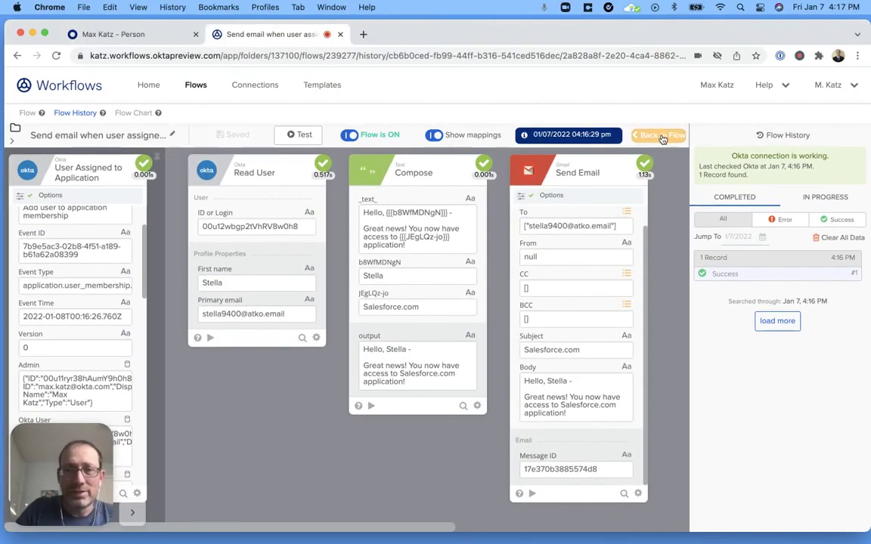
pyautogui.click(658, 136)
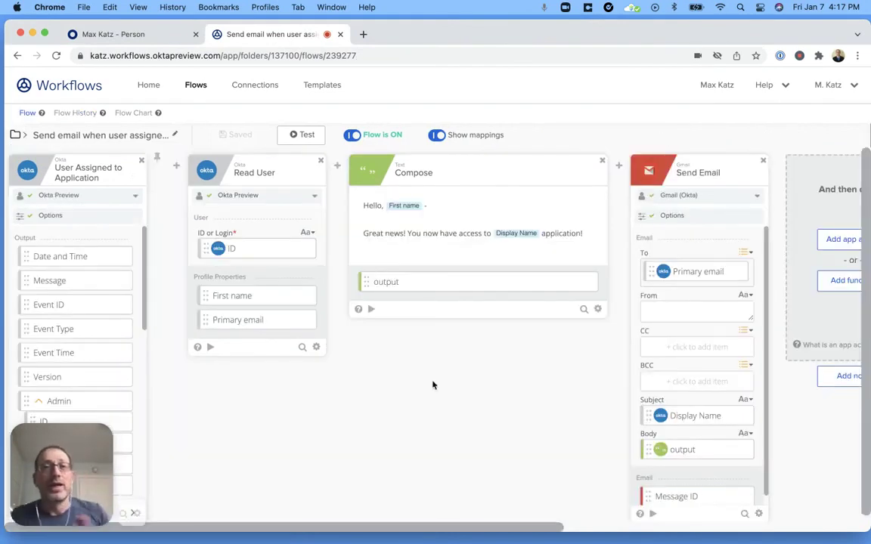